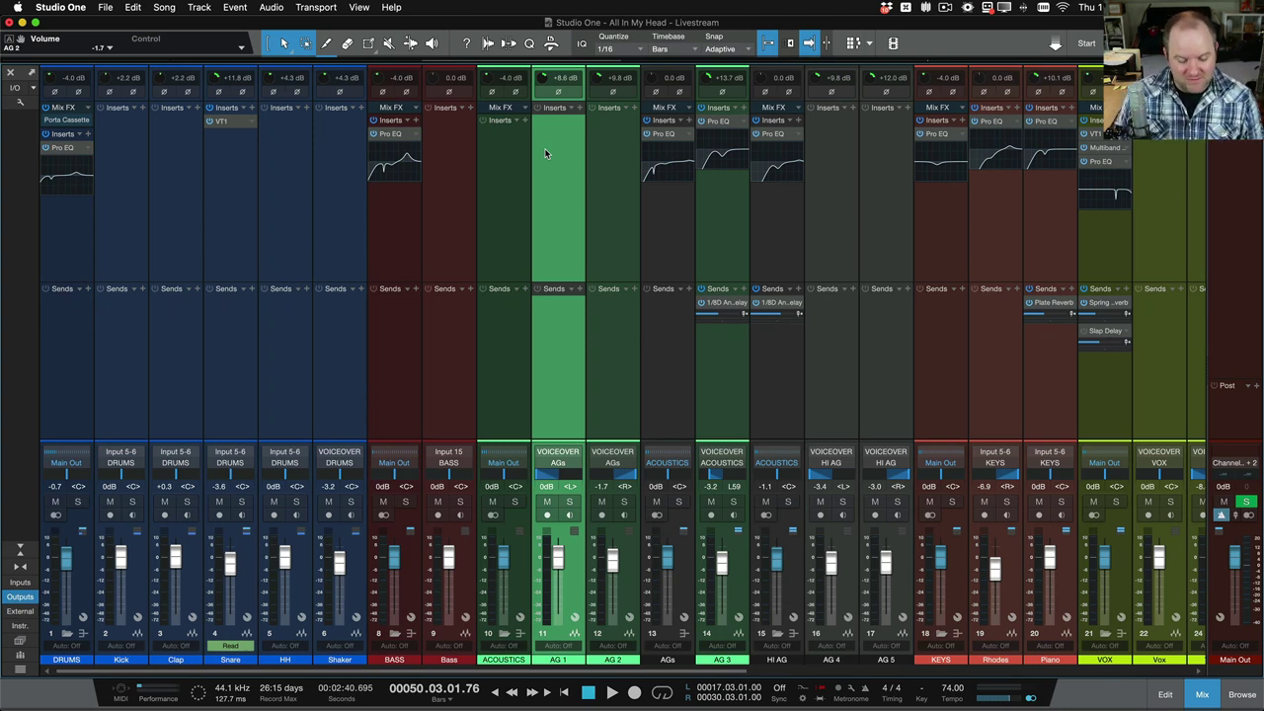
- Open the song's Audio I/O Setup from the mixer's I/O button
click(593, 362)
click(569, 366)
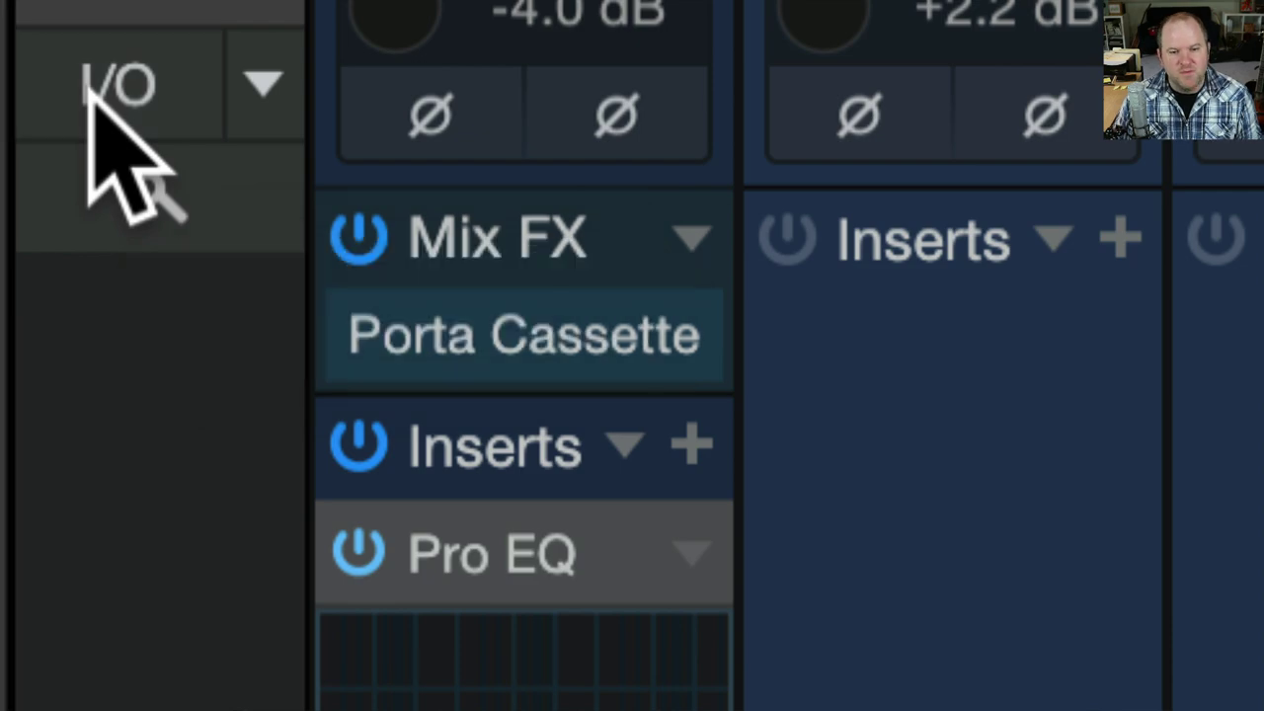
click(91, 96)
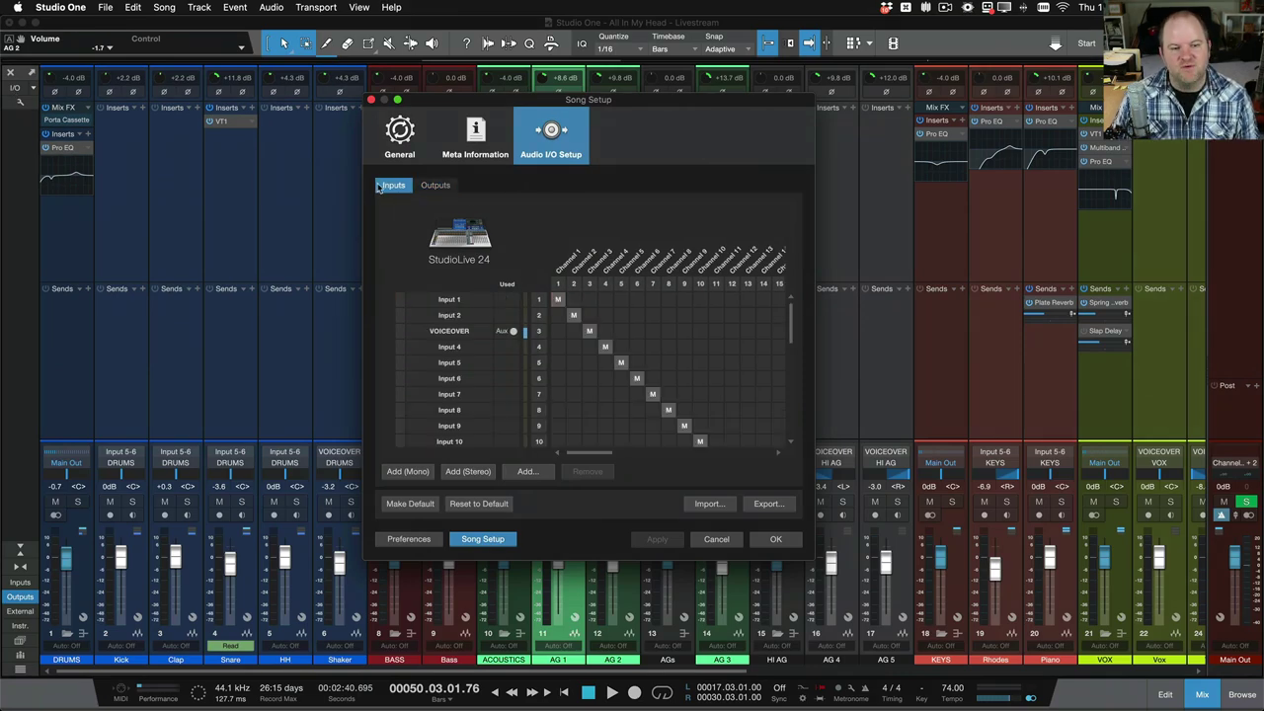
click(435, 184)
click(393, 185)
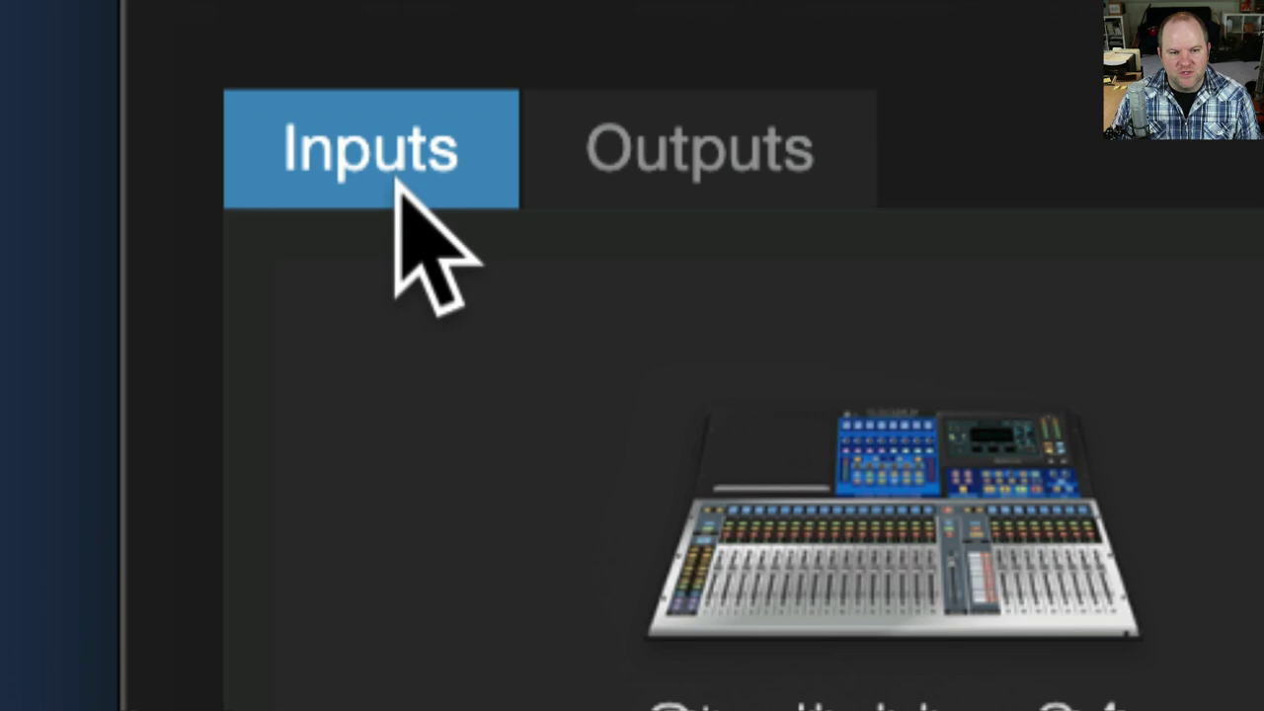
- Show the Outputs page and review Main Out, REF, TONE and CLICK in the channel matrix
click(688, 175)
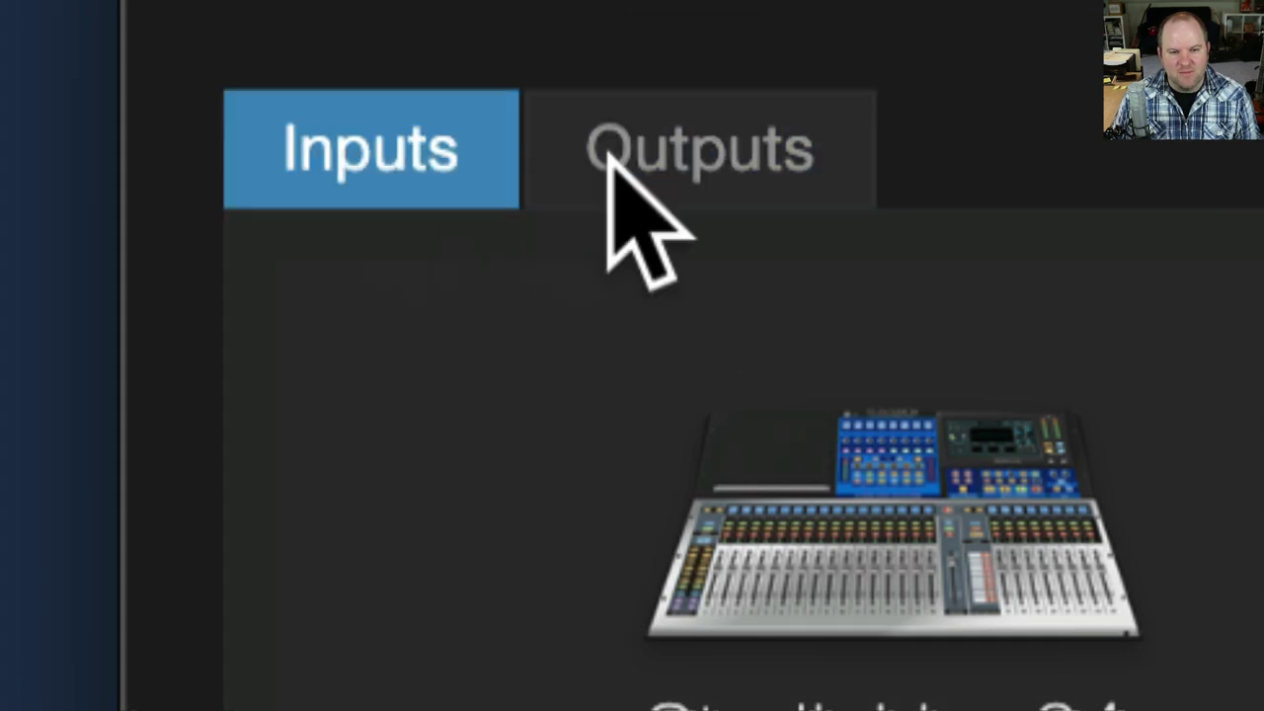
click(691, 163)
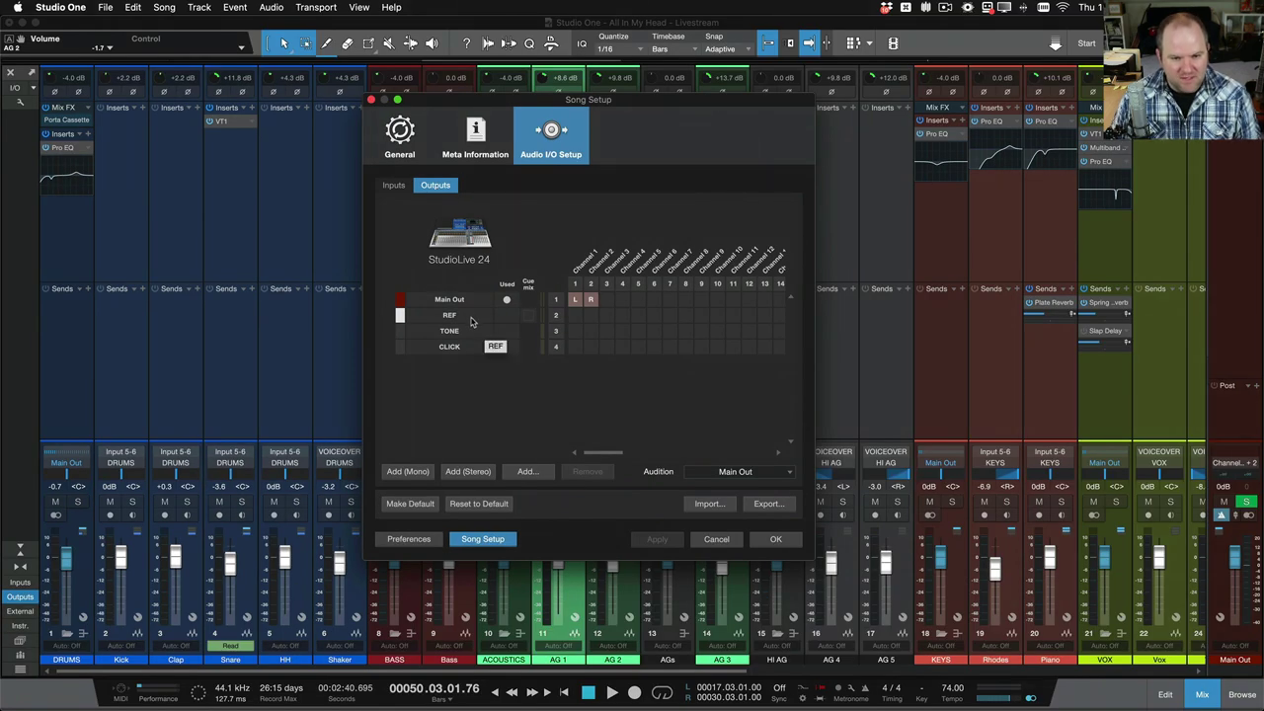
scroll(604, 252, right, 10)
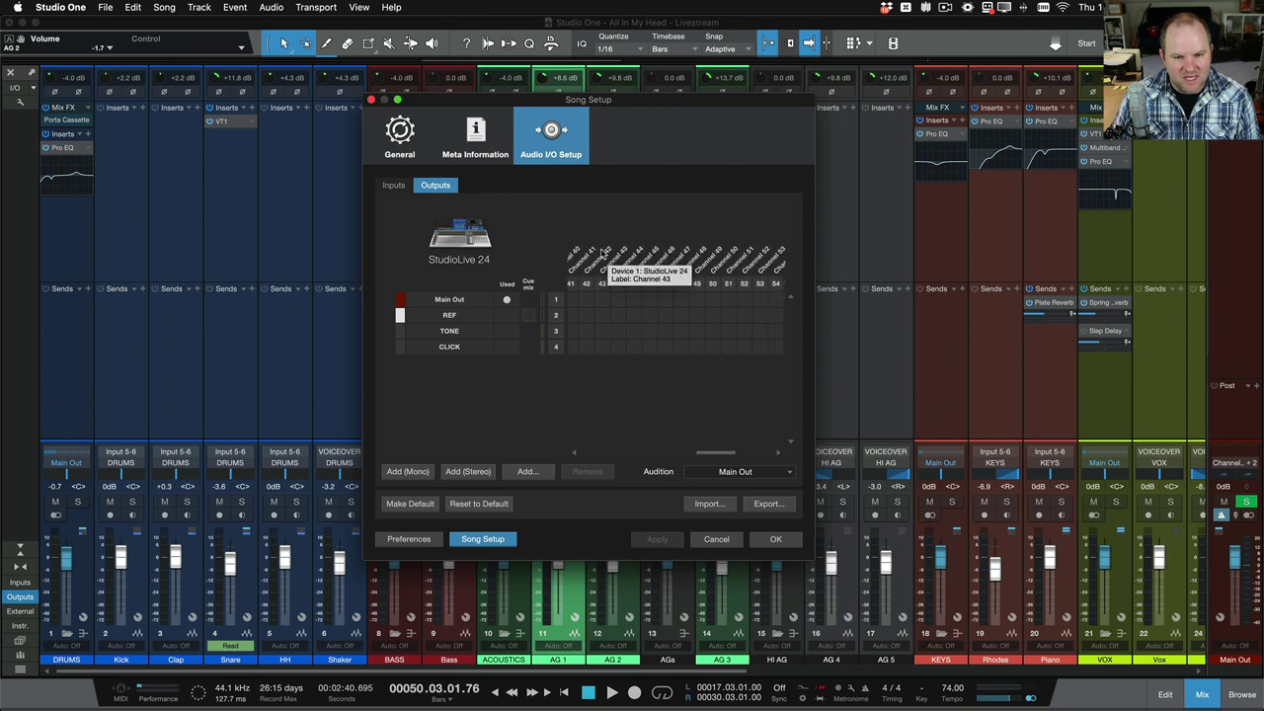
scroll(632, 255, left, 9)
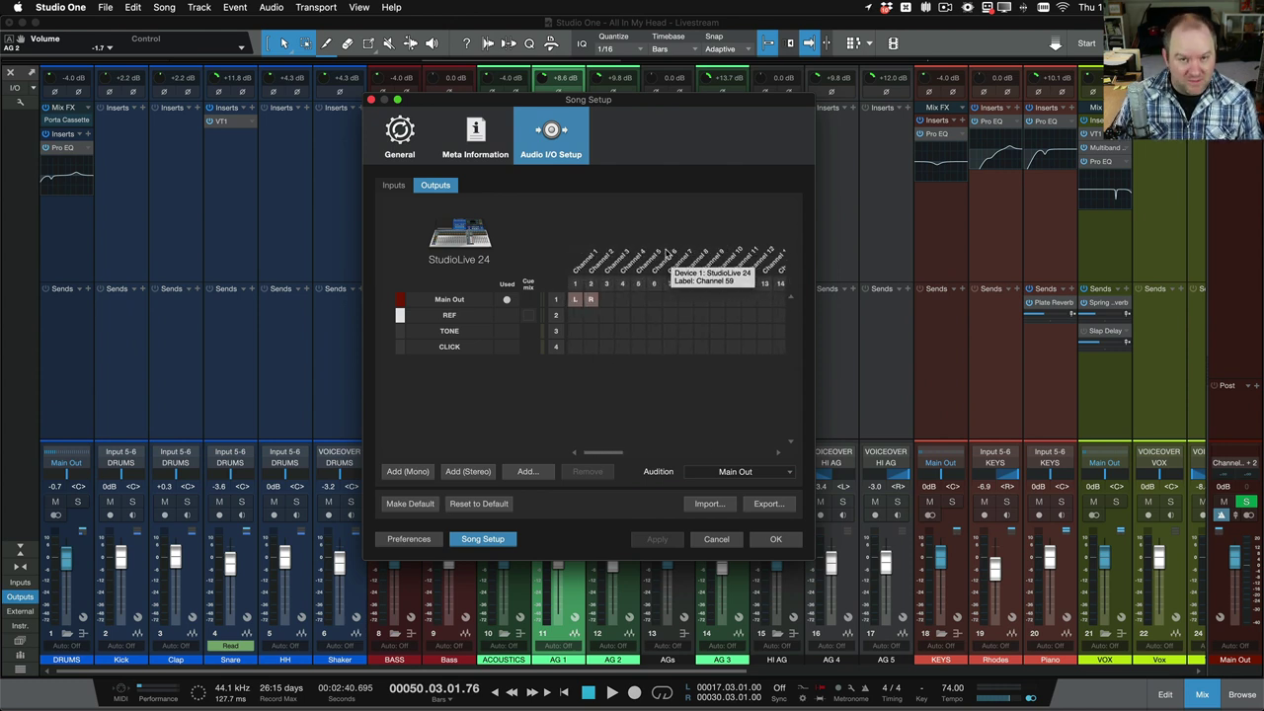
scroll(668, 255, left, 2)
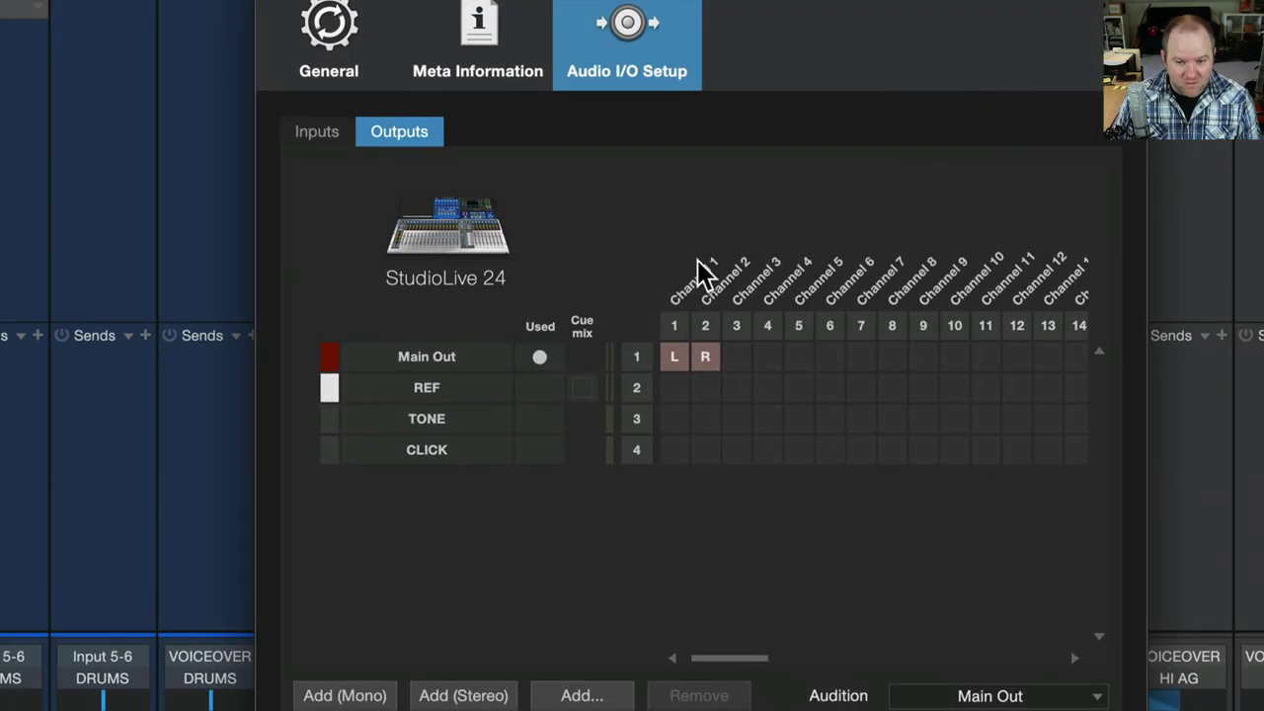
scroll(587, 249, right, 12)
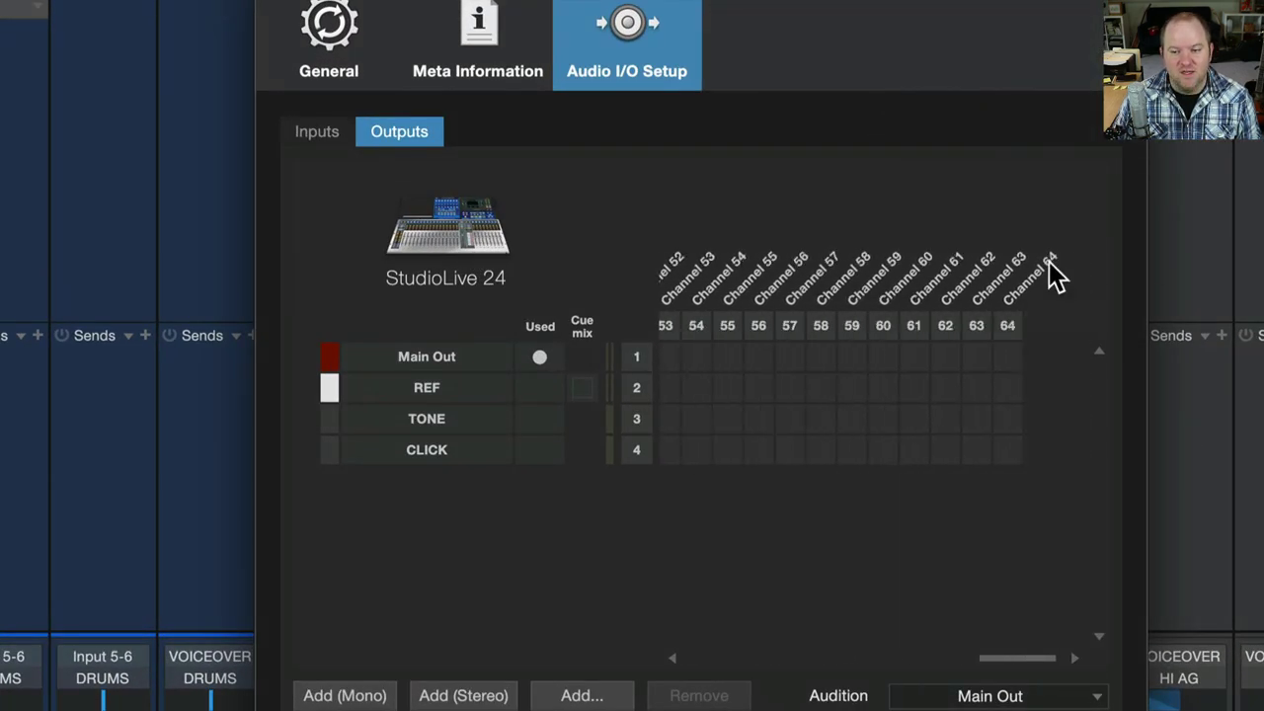
scroll(937, 291, left, 12)
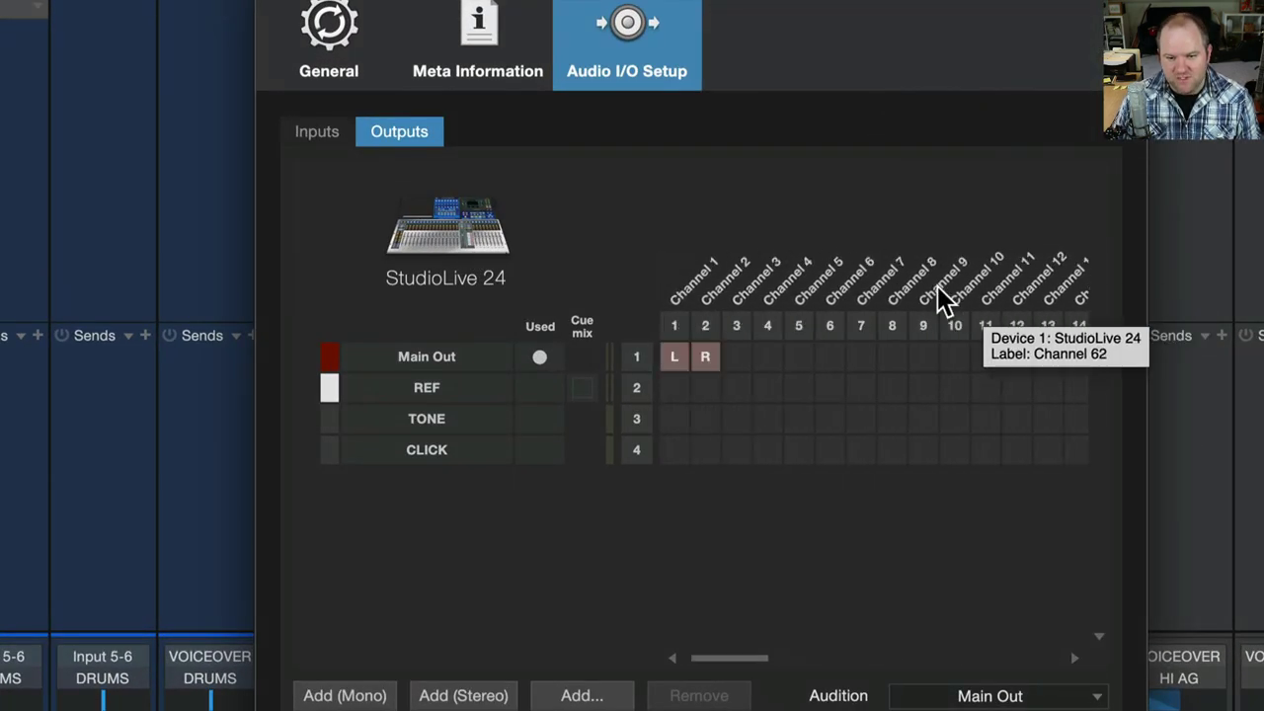
- Add a new stereo output and rename it DRUMS HP
click(440, 385)
click(434, 449)
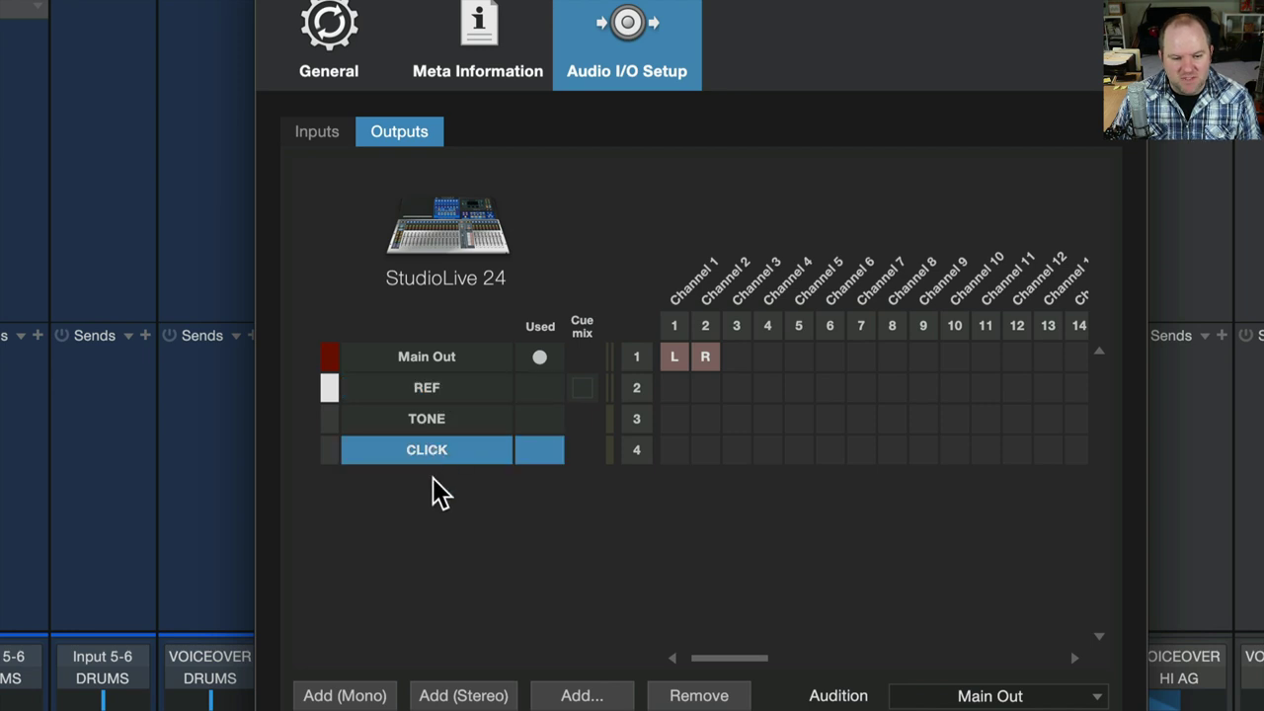
click(432, 419)
click(432, 387)
click(428, 418)
click(426, 487)
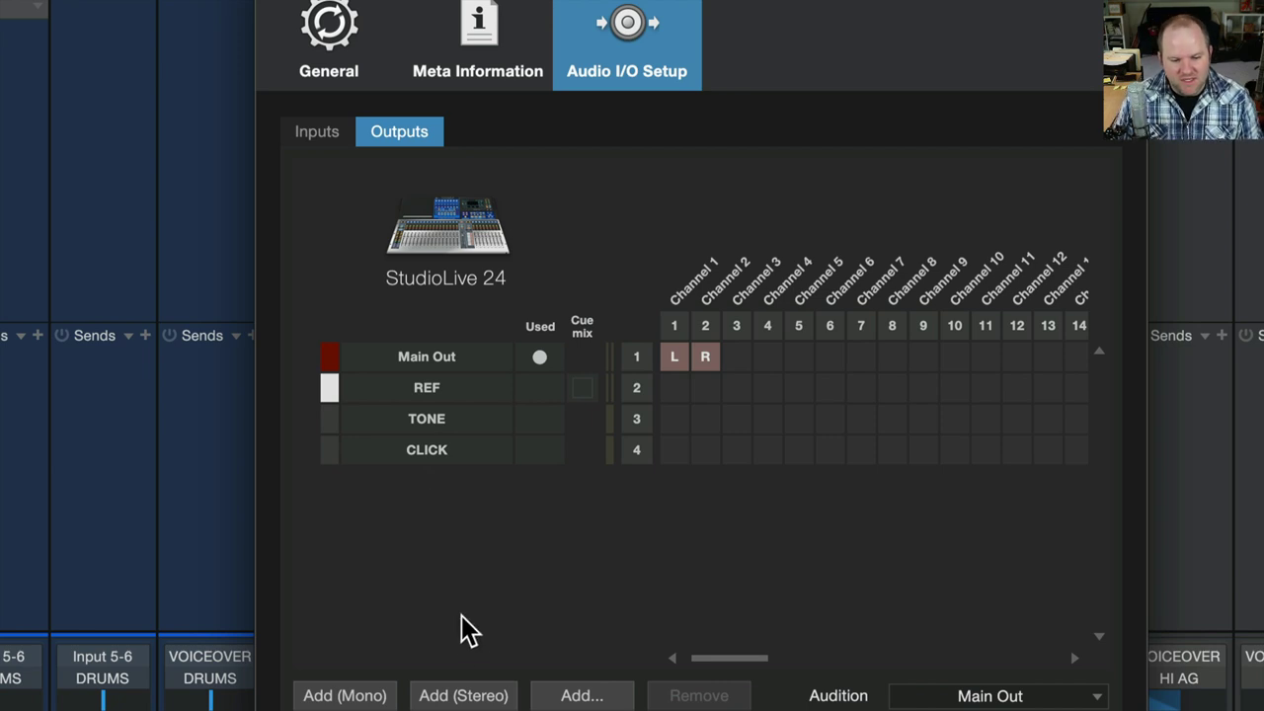
click(472, 703)
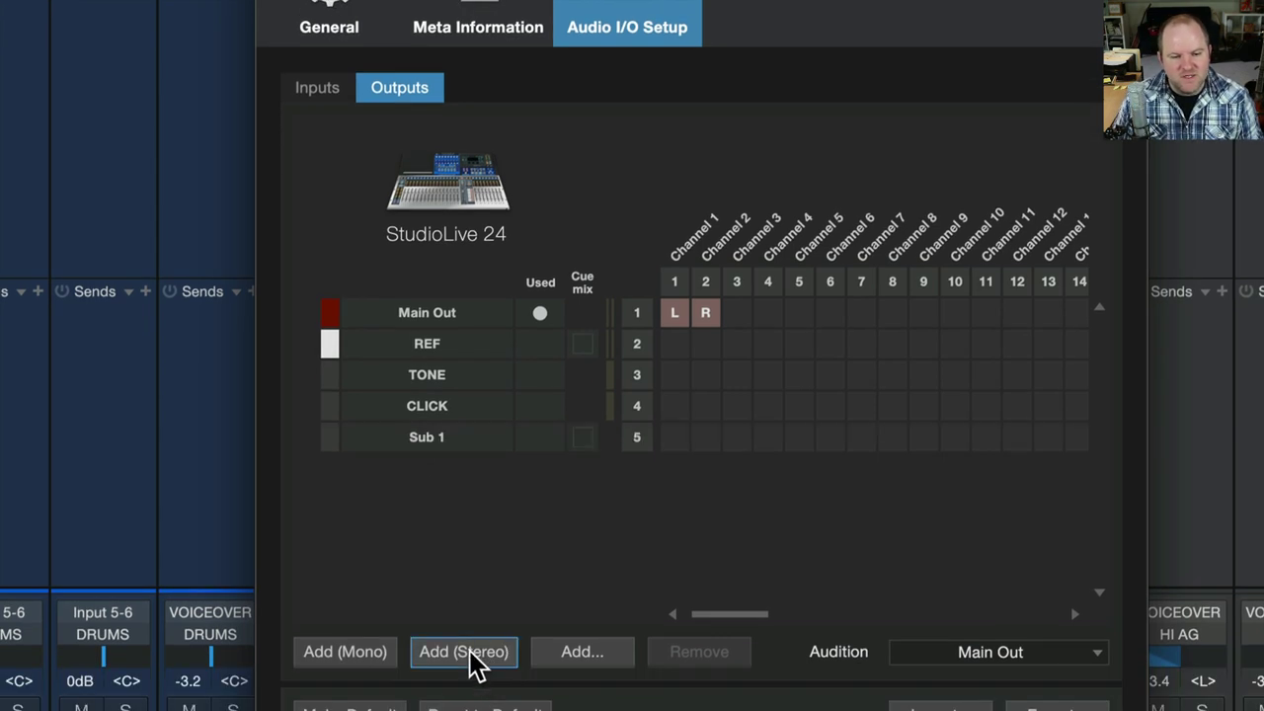
click(425, 445)
click(424, 443)
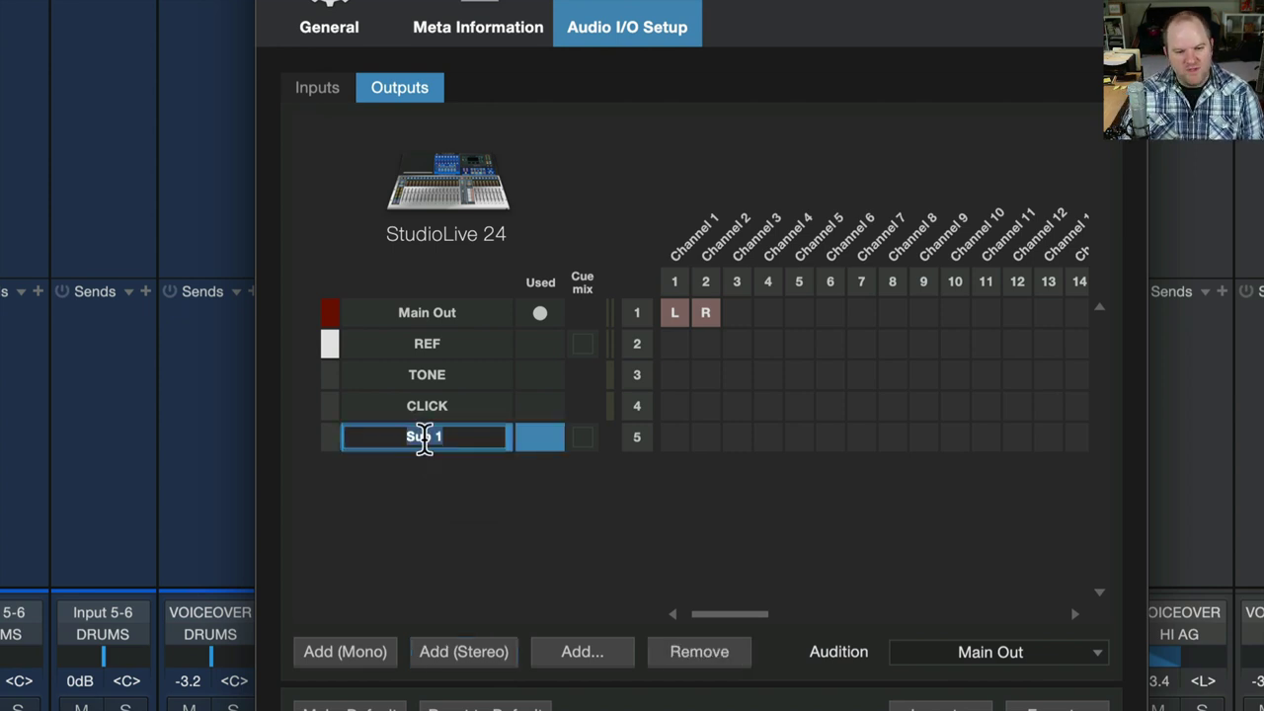
text(DRUMS HP)
key(Return)
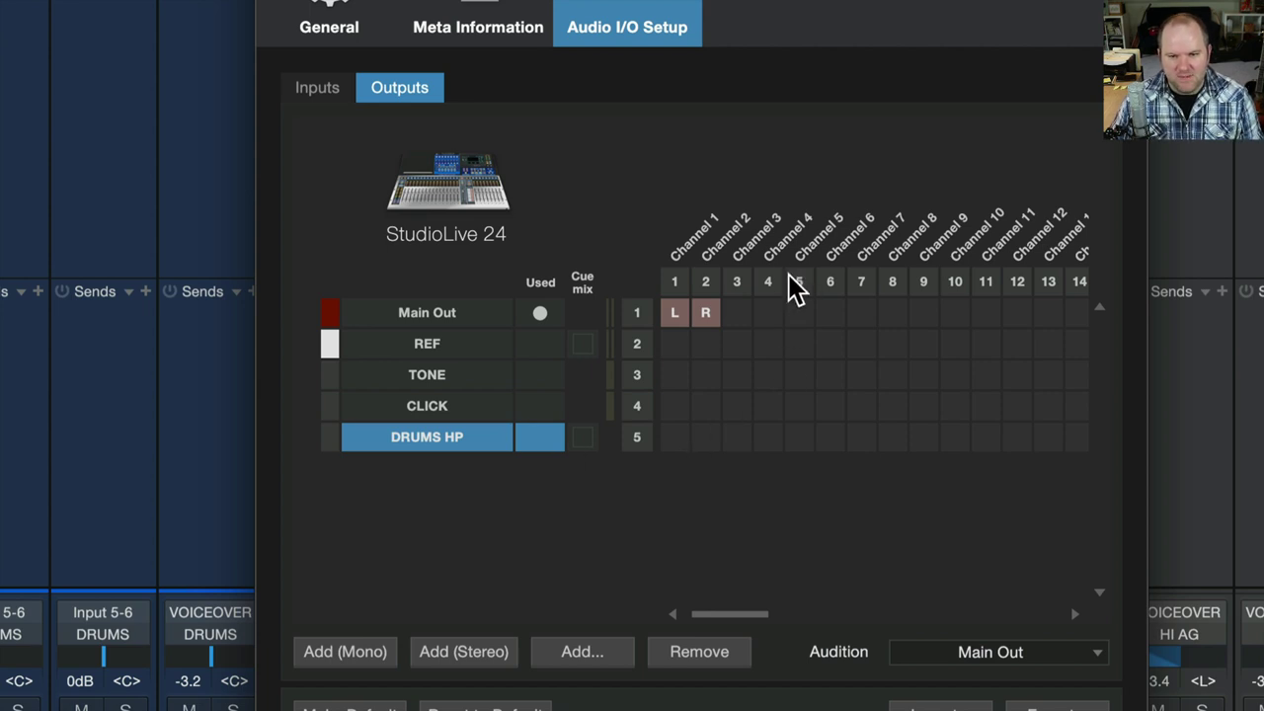
- Route DRUMS HP to channels 3–4, mark it as a cue mix, and apply
click(744, 438)
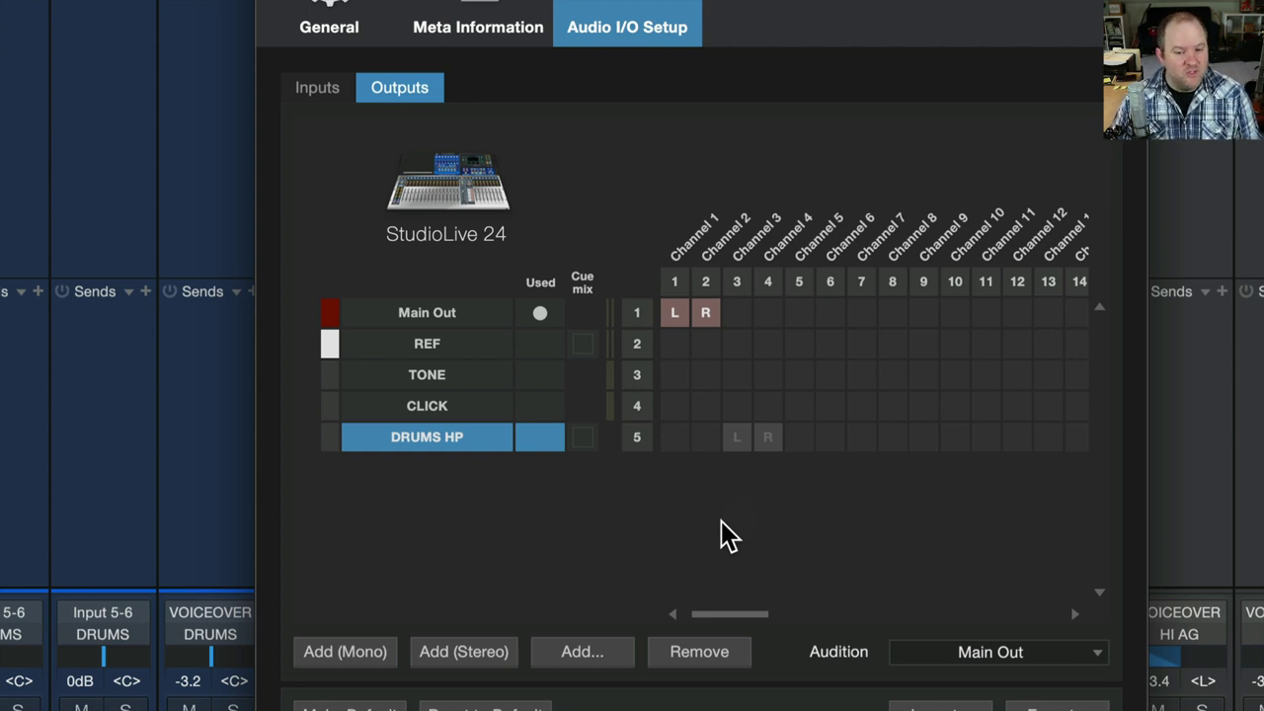
click(583, 440)
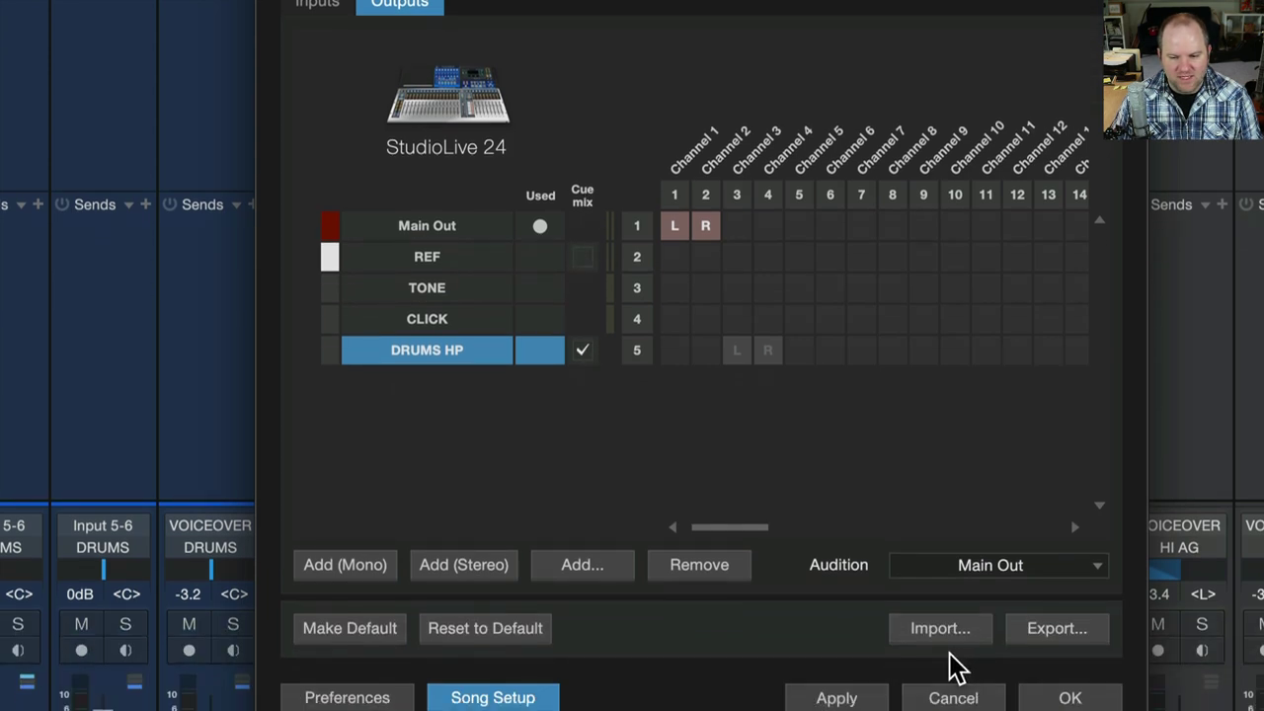
click(834, 698)
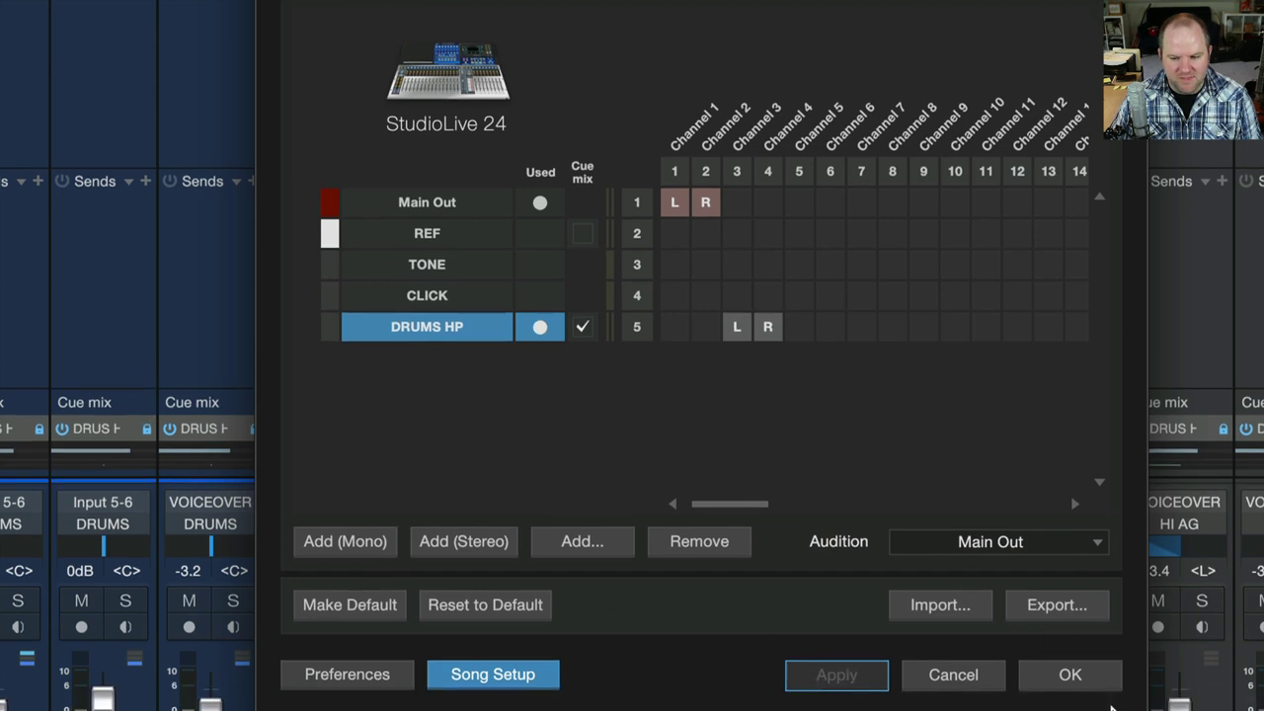
- Close Song Setup with OK and enlarge the mixer's cue mix section to show the DRUMS HP sends
click(1091, 681)
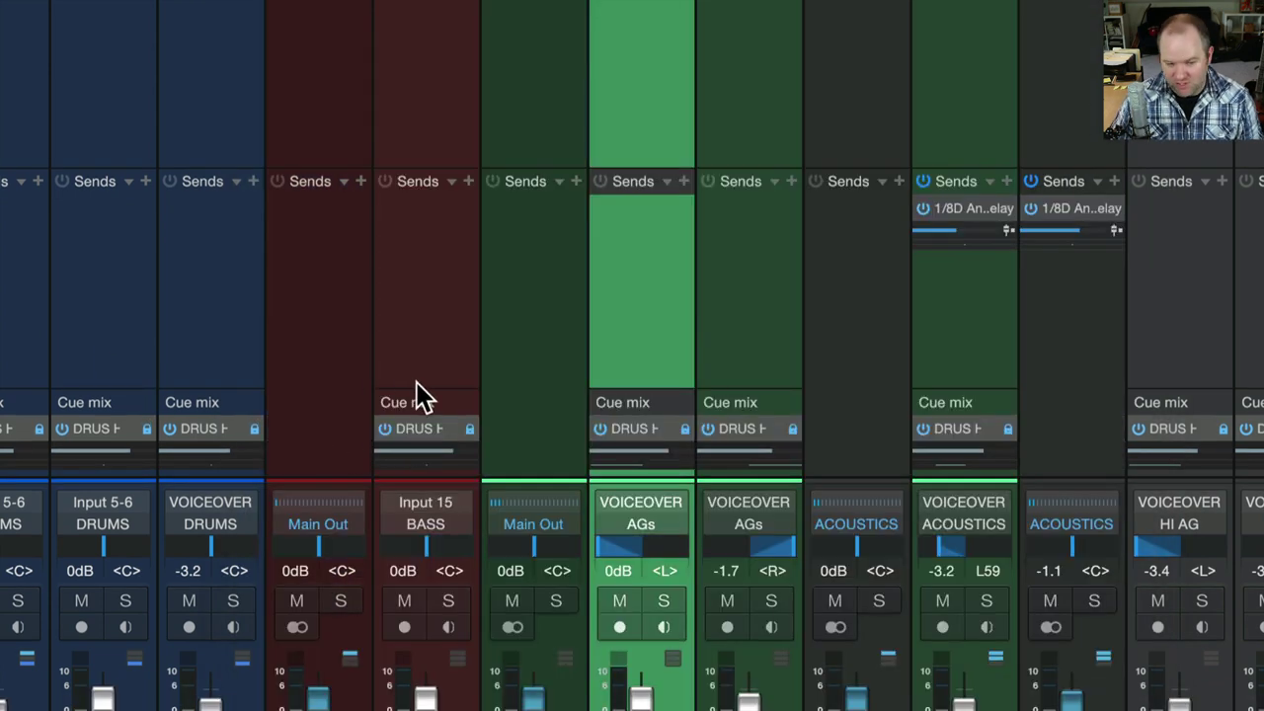
drag(431, 389, 437, 343)
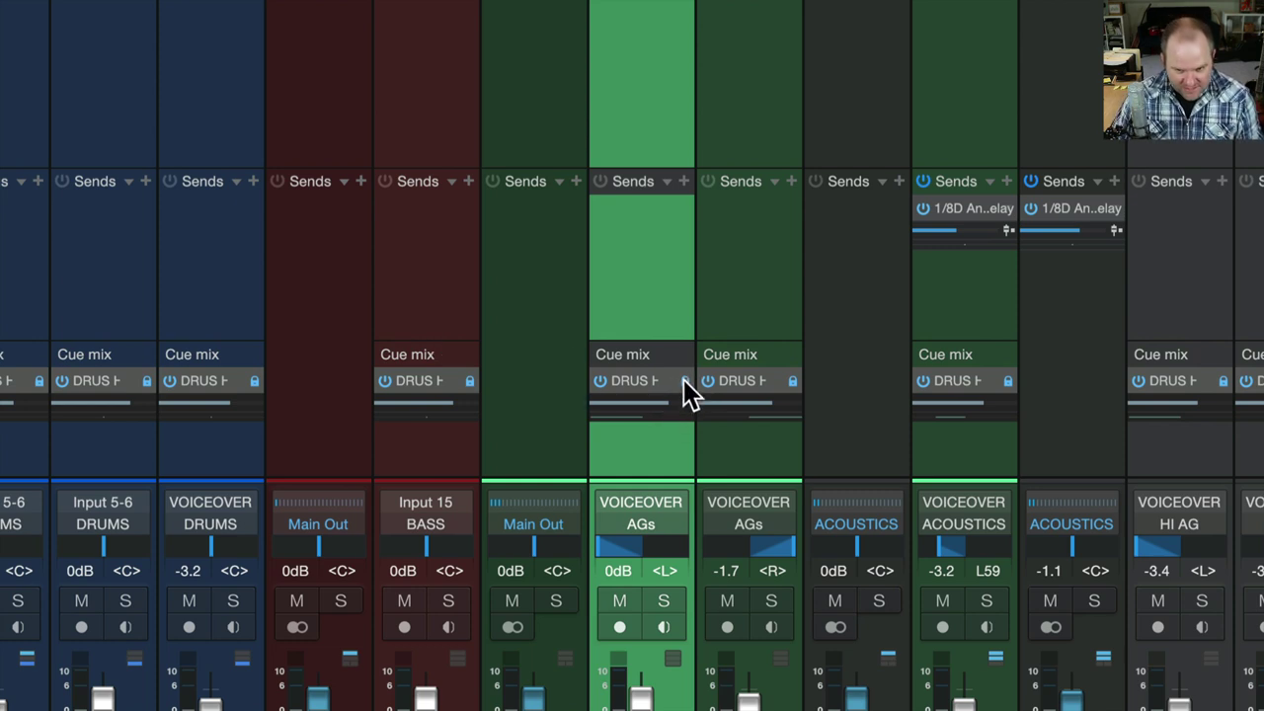
mouse_move(679, 407)
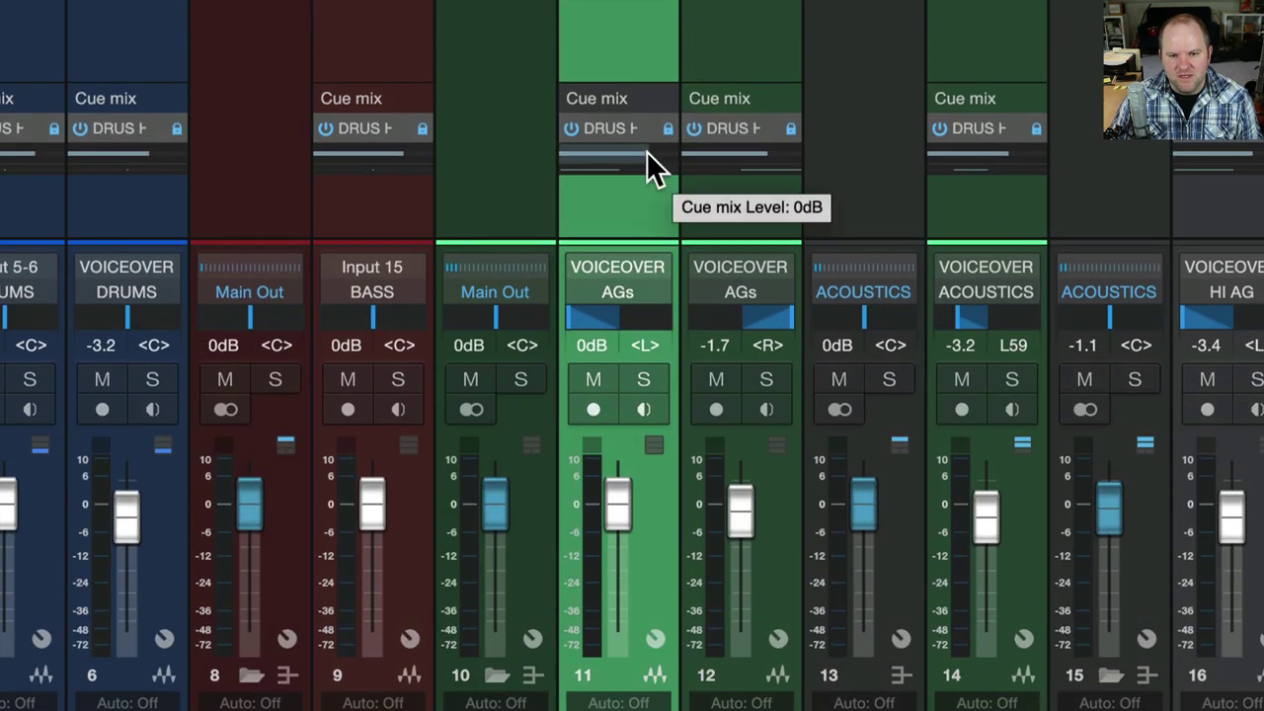
- Set channel 11 VOICEOVER AGs fader to -1.5 dB, leaving its pan at hard left
mouse_move(632, 538)
mouse_down()
mouse_move(633, 597)
mouse_move(643, 567)
mouse_move(632, 523)
mouse_up()
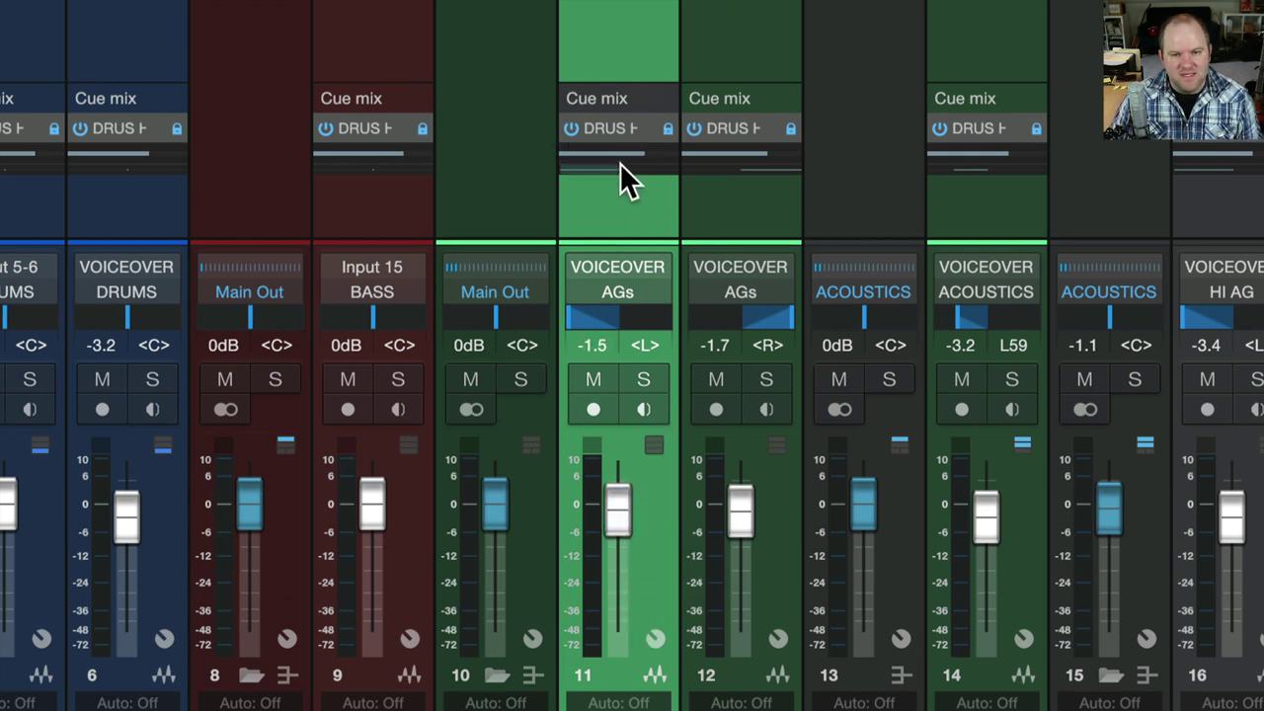
click(587, 326)
drag(587, 331, 533, 331)
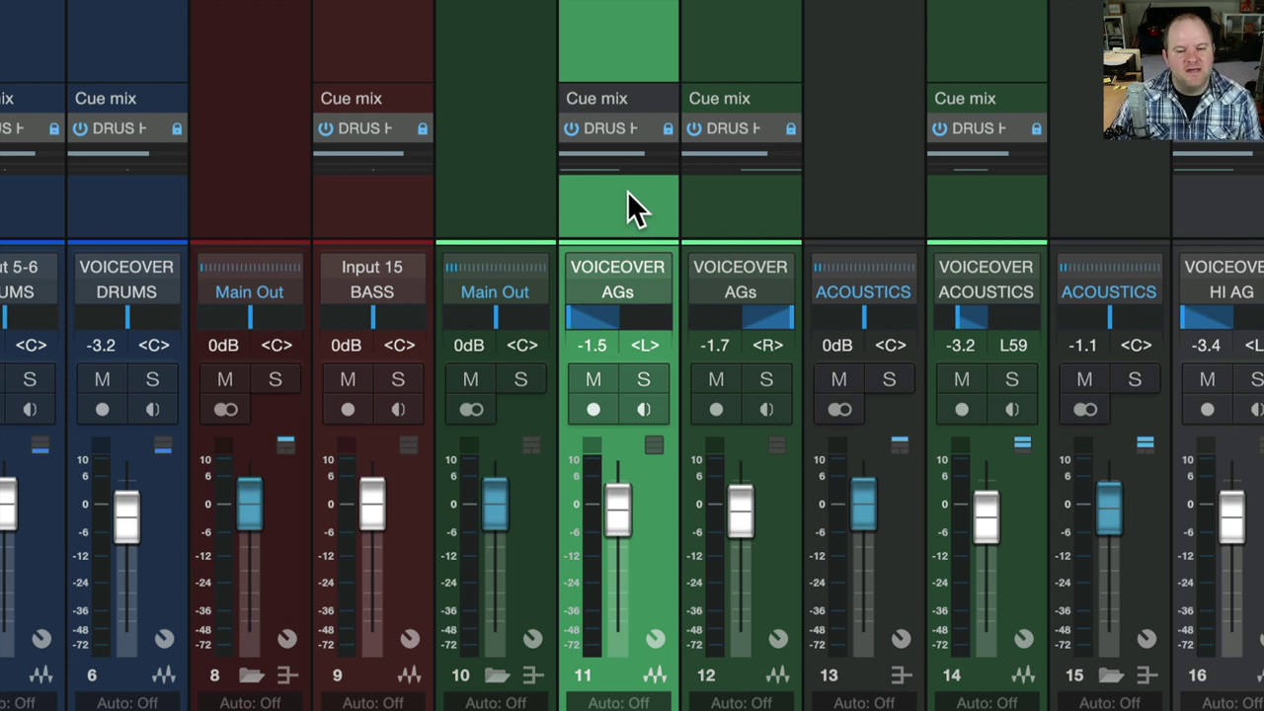
mouse_move(639, 158)
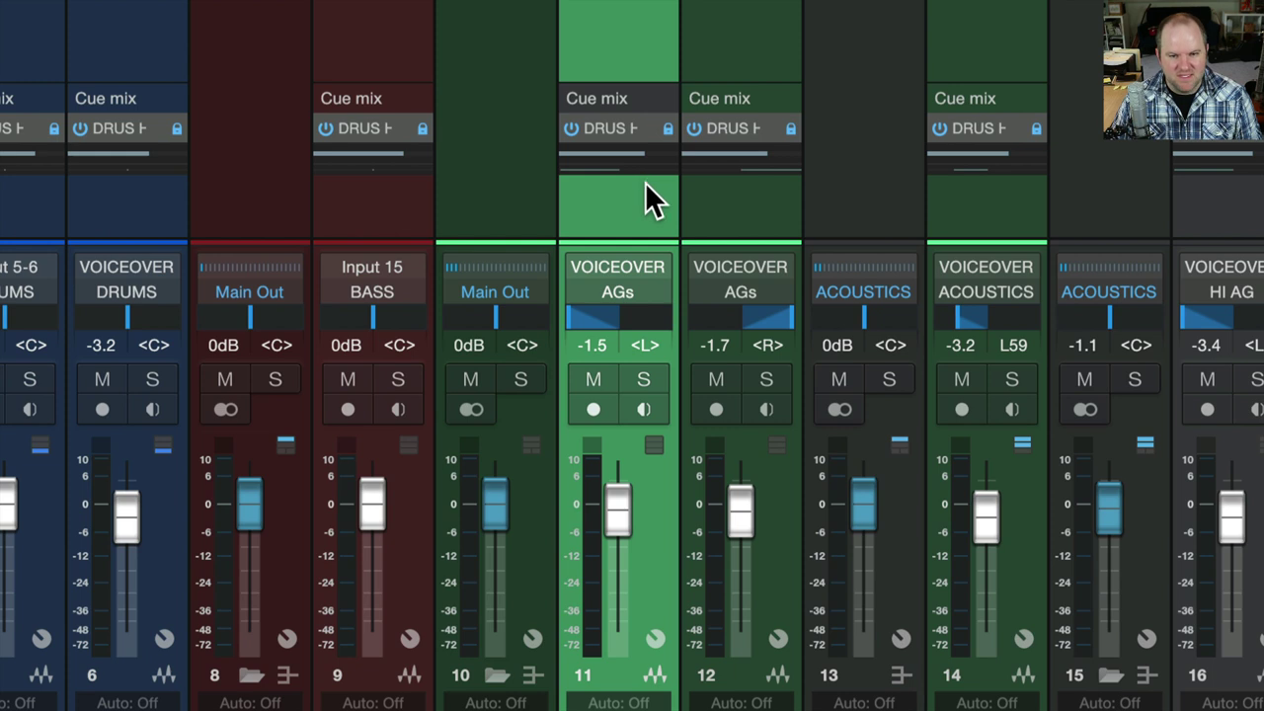
- Turn down the AGs DRUMS HP sends, and raise Kick to +4.2 and Snare to about -0.4
drag(646, 155, 624, 154)
mouse_move(761, 156)
mouse_down()
mouse_move(748, 168)
mouse_move(738, 151)
mouse_up()
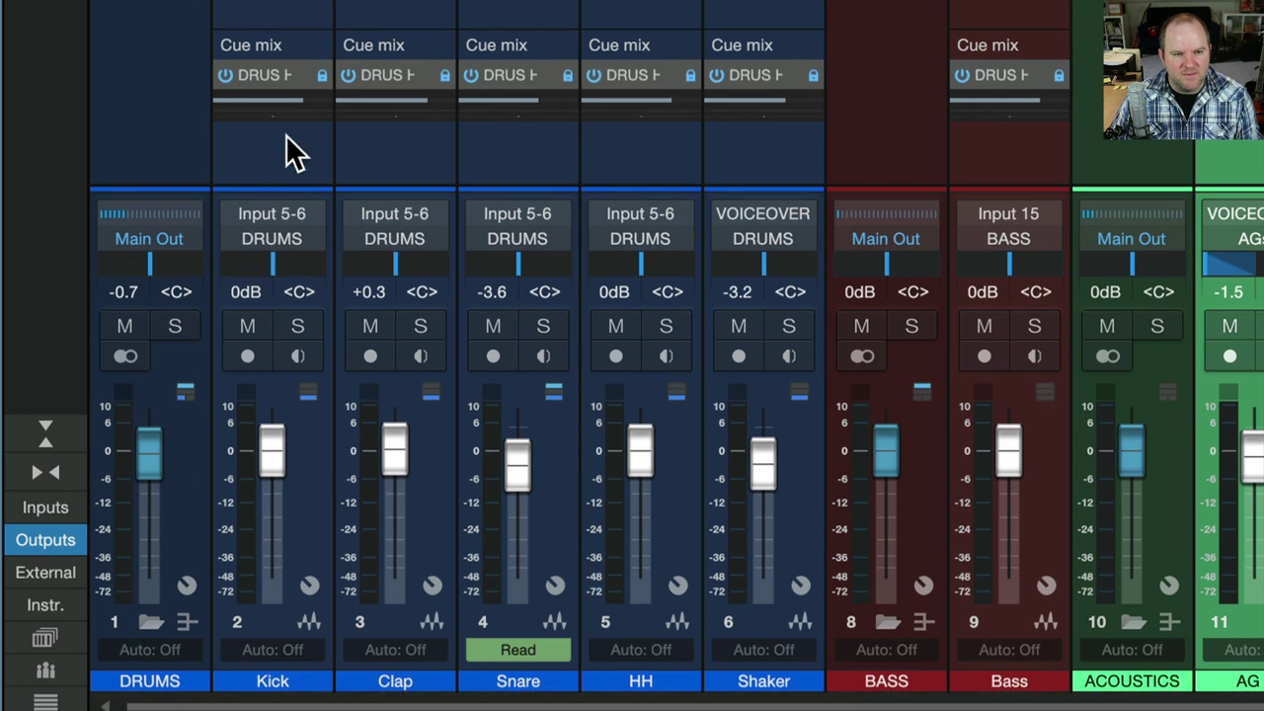
mouse_move(301, 116)
drag(301, 116, 319, 116)
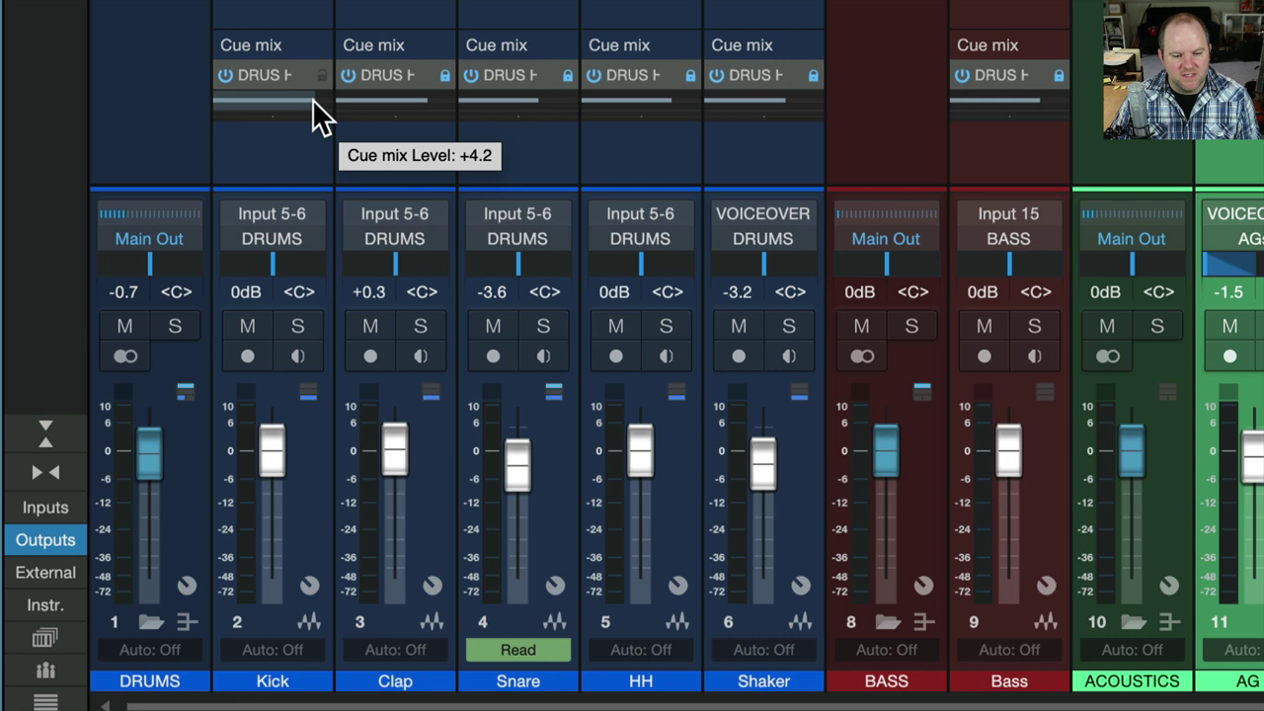
mouse_move(537, 100)
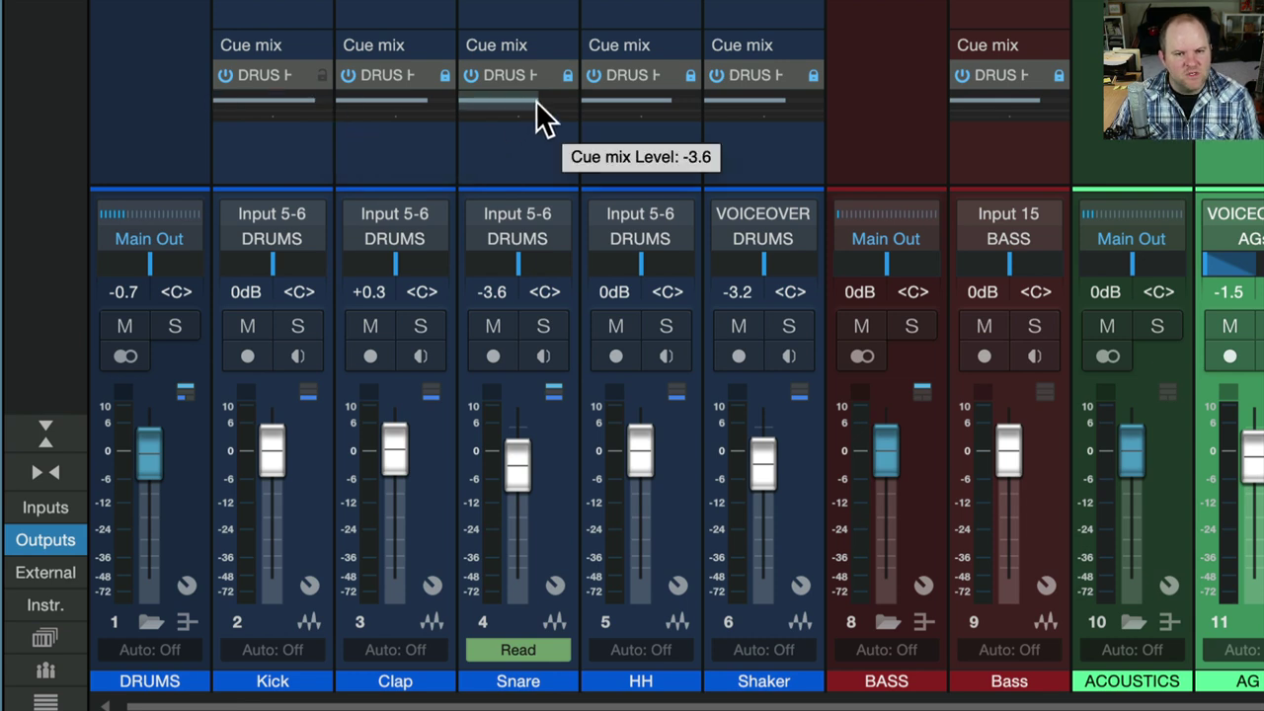
drag(536, 101, 548, 110)
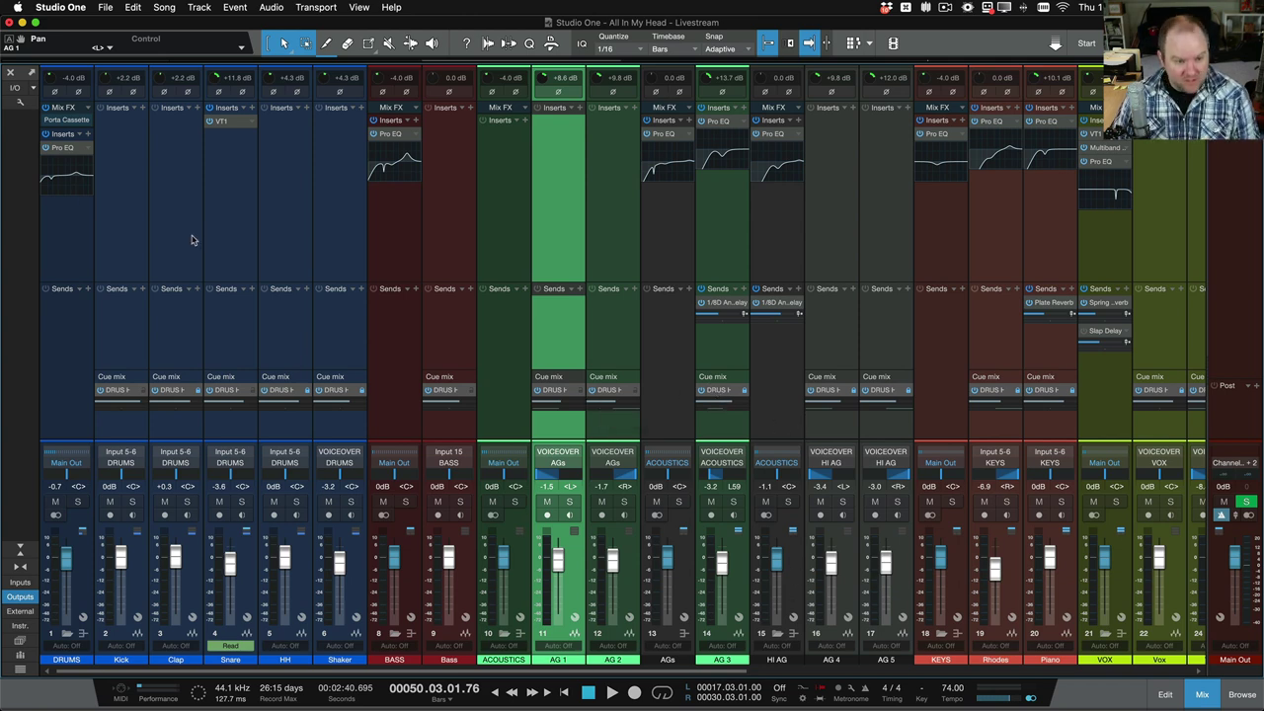
- Add another stereo output in Audio I/O Setup and name it BASS HP
click(15, 87)
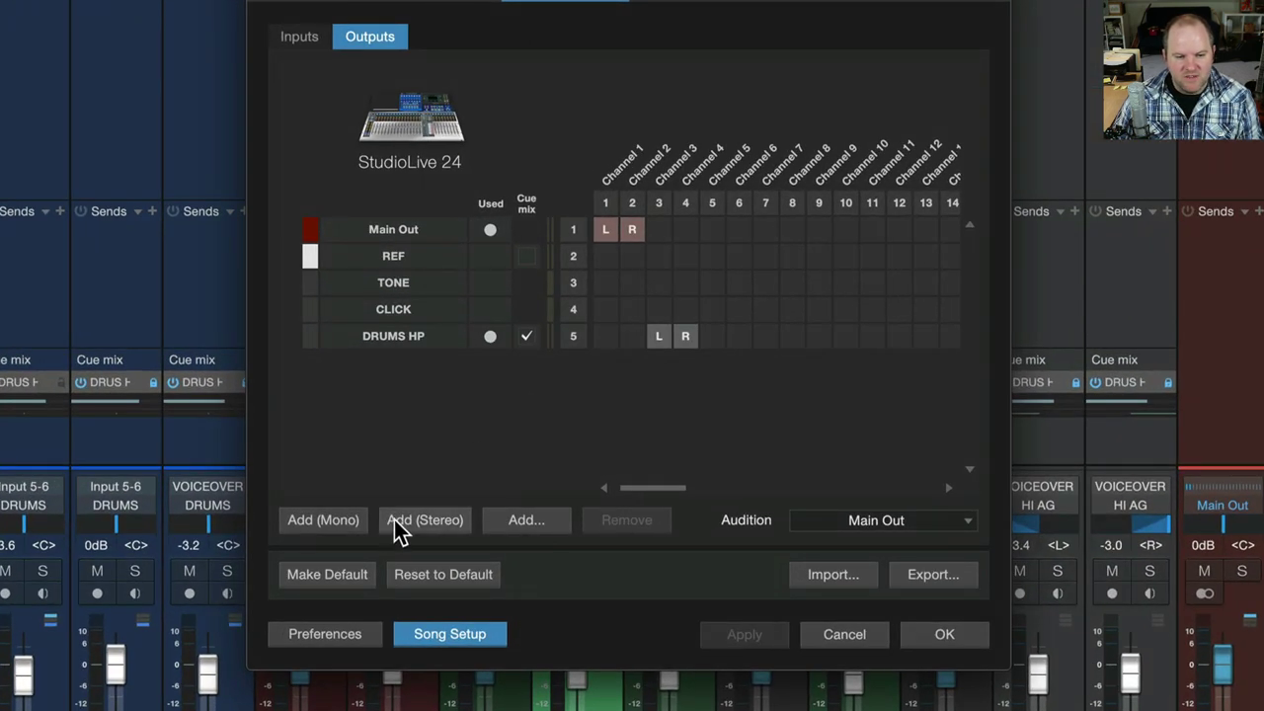
click(462, 472)
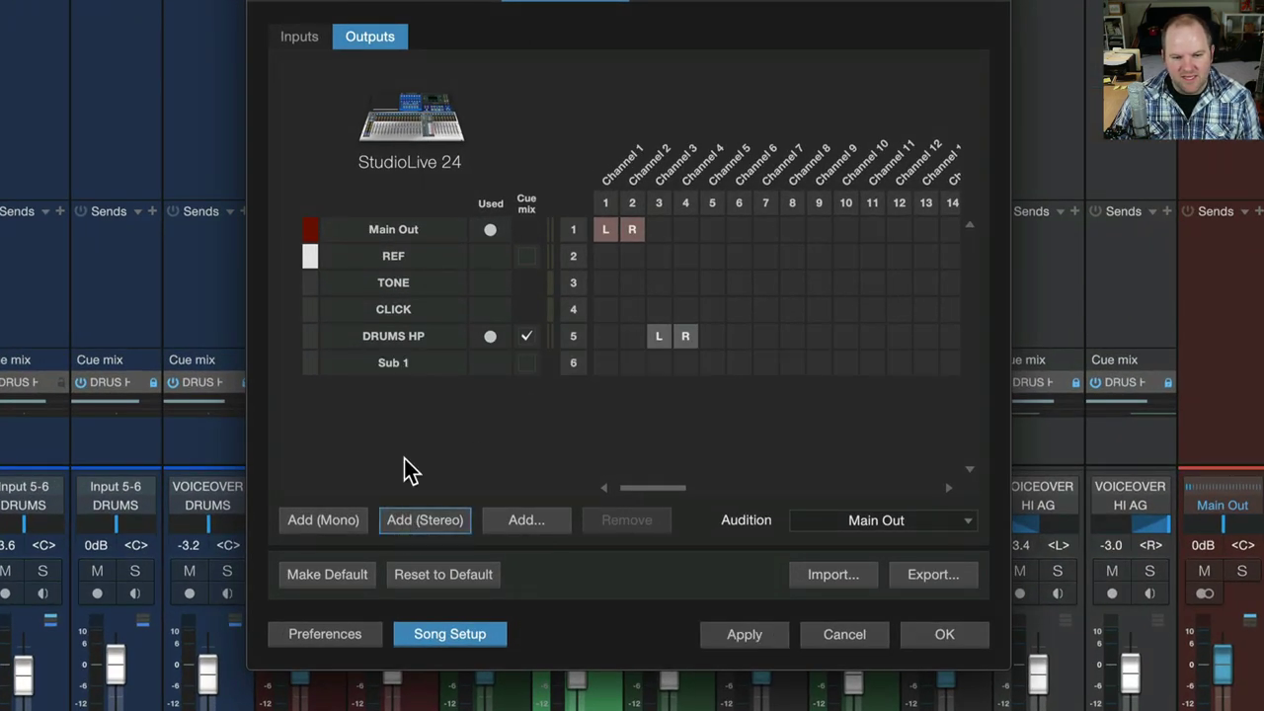
double_click(400, 374)
text(BASS HP)
key(Return)
- Make BASS HP a cue mix on channels 5–6, apply, and close Song Setup
click(526, 363)
click(712, 362)
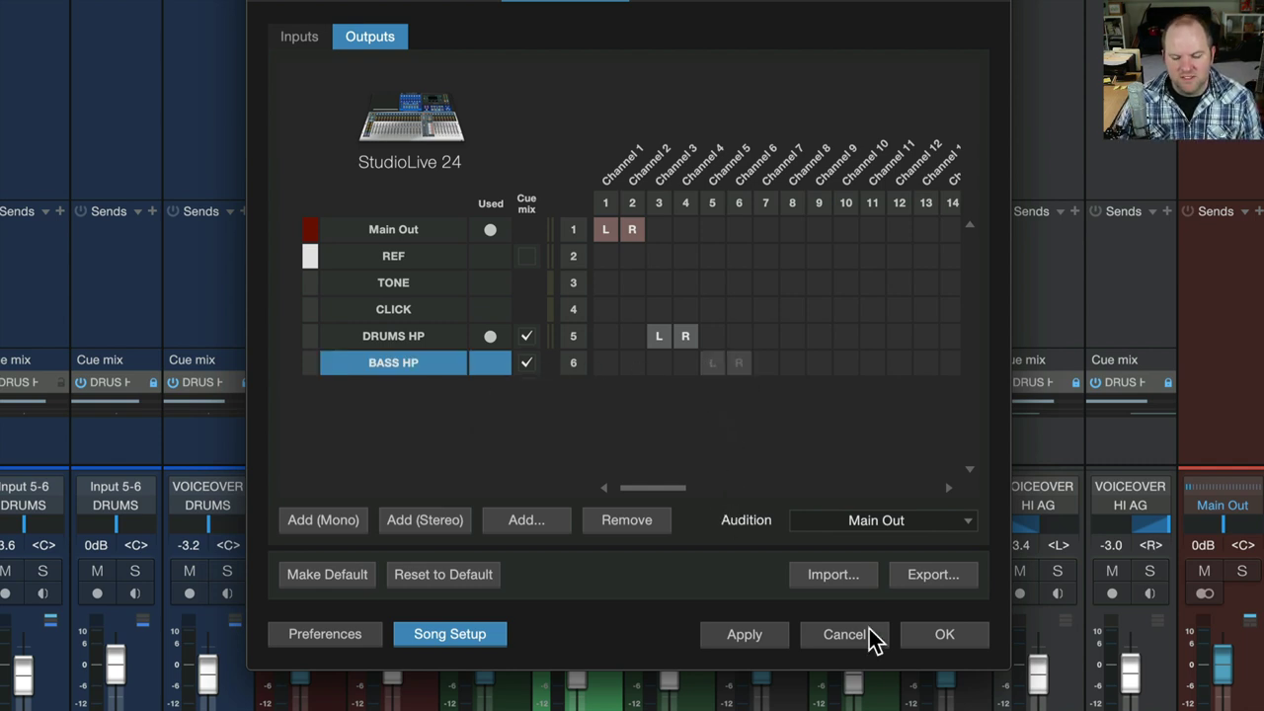
click(772, 640)
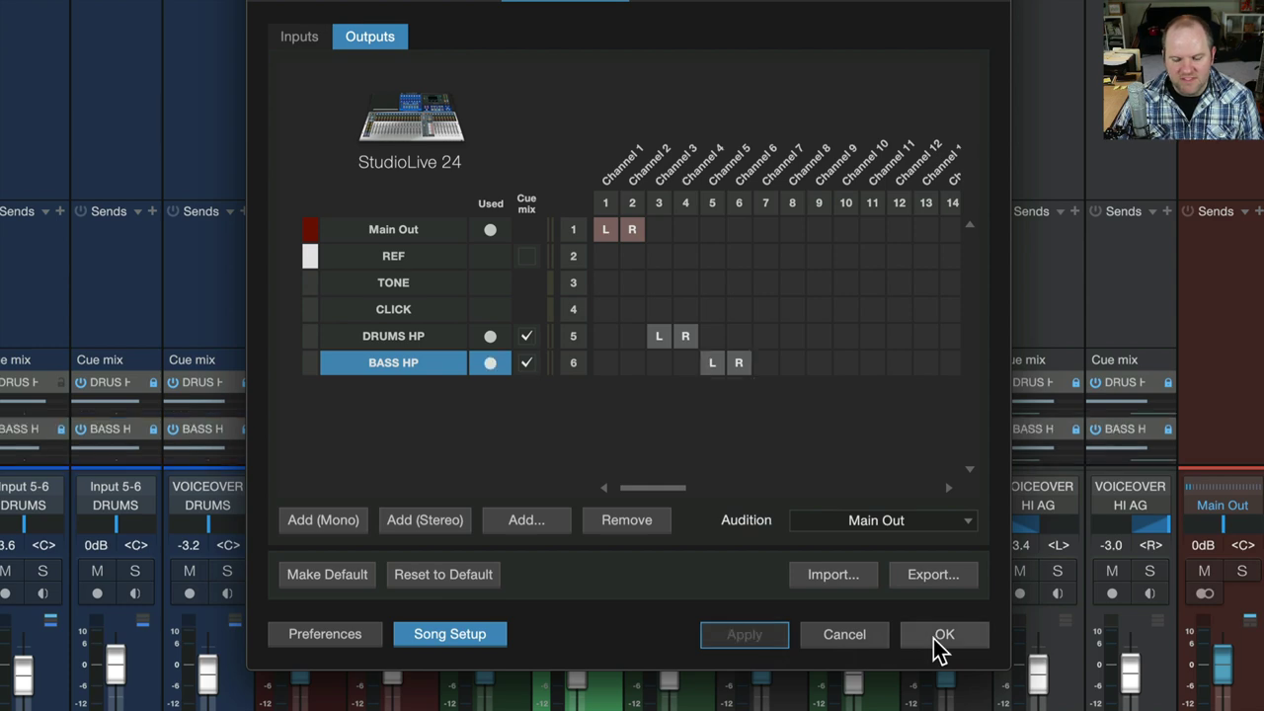
click(938, 646)
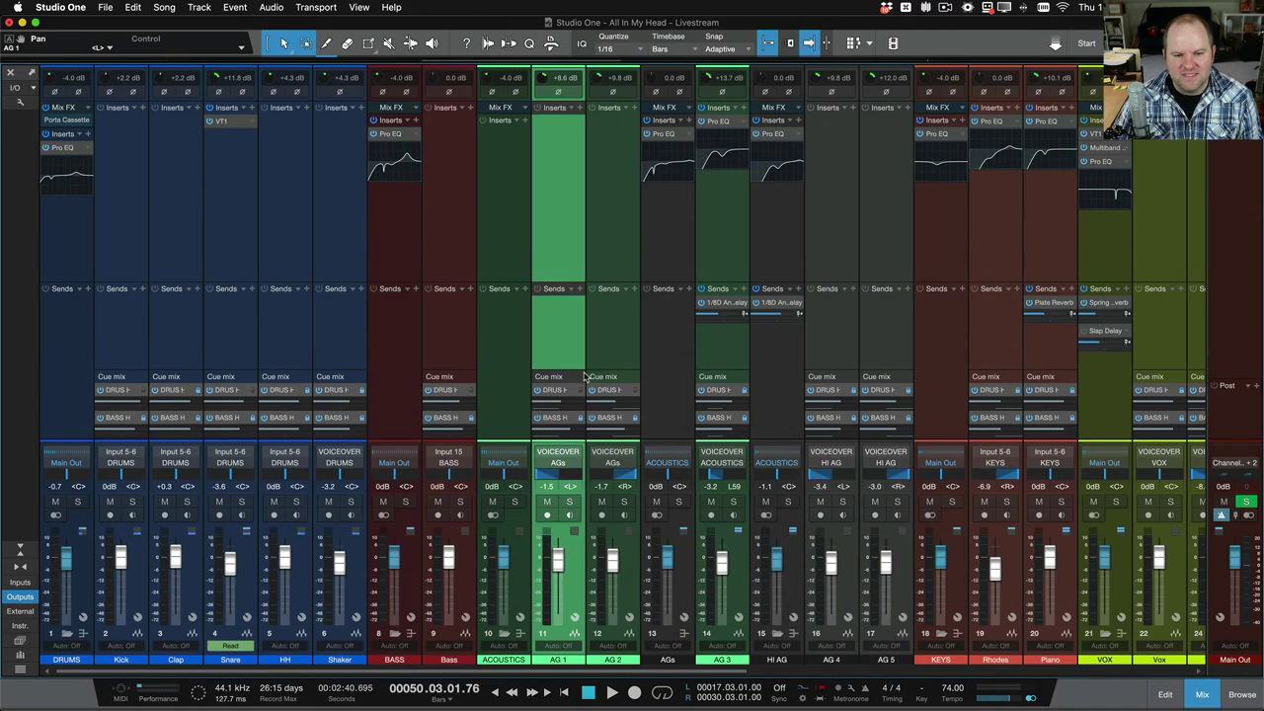
- Expand the cue mix area to show both sends and raise the Bass channel's BASS HP send to +5.3
scroll(582, 363, down, 3)
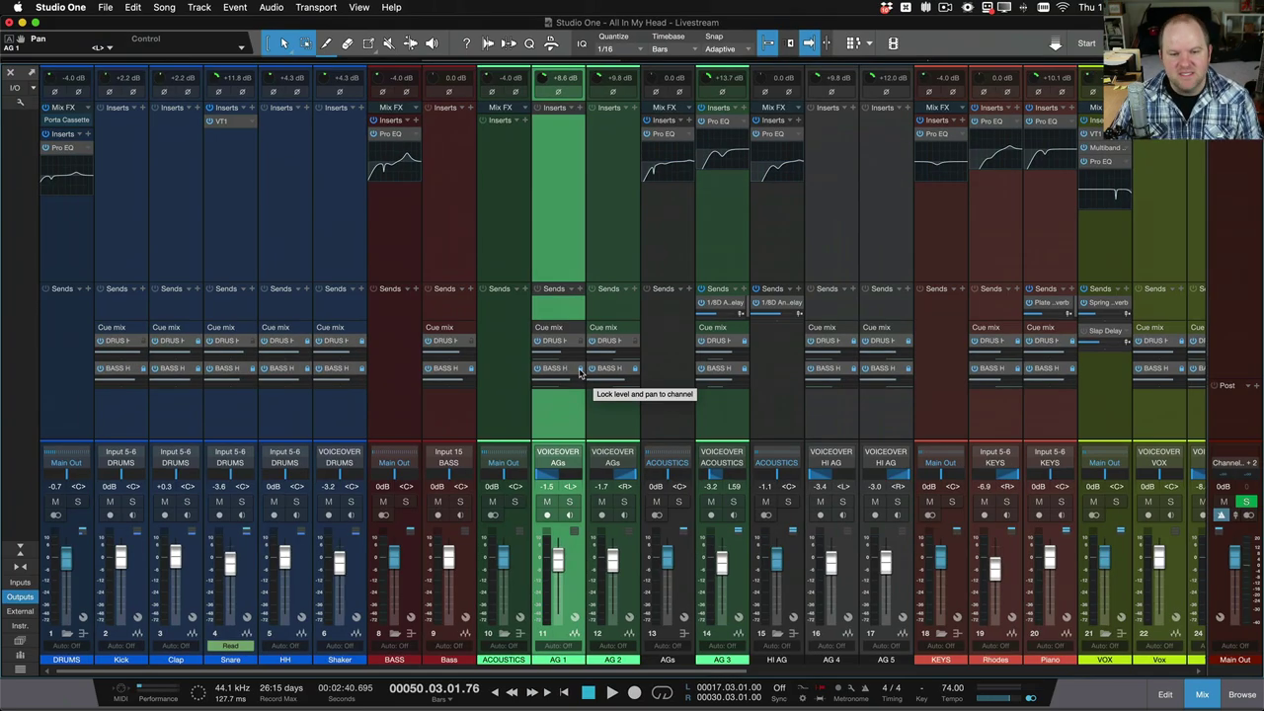
drag(573, 319, 573, 344)
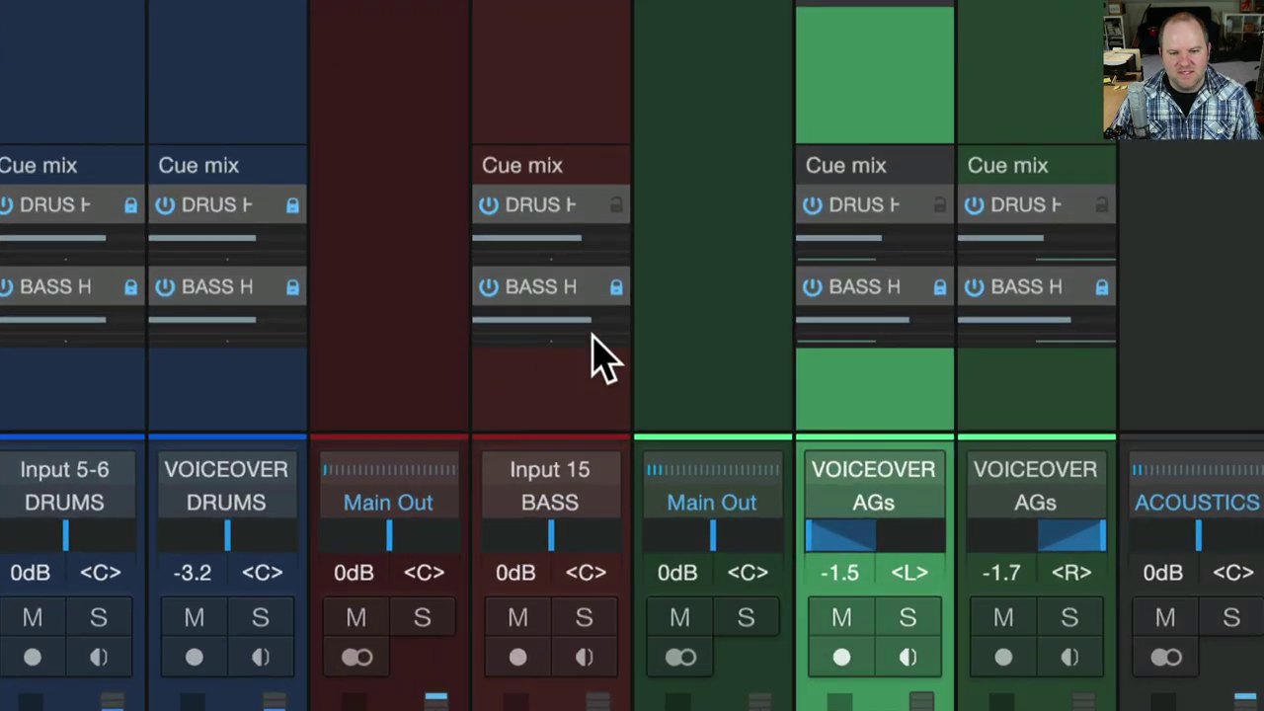
drag(565, 341, 587, 336)
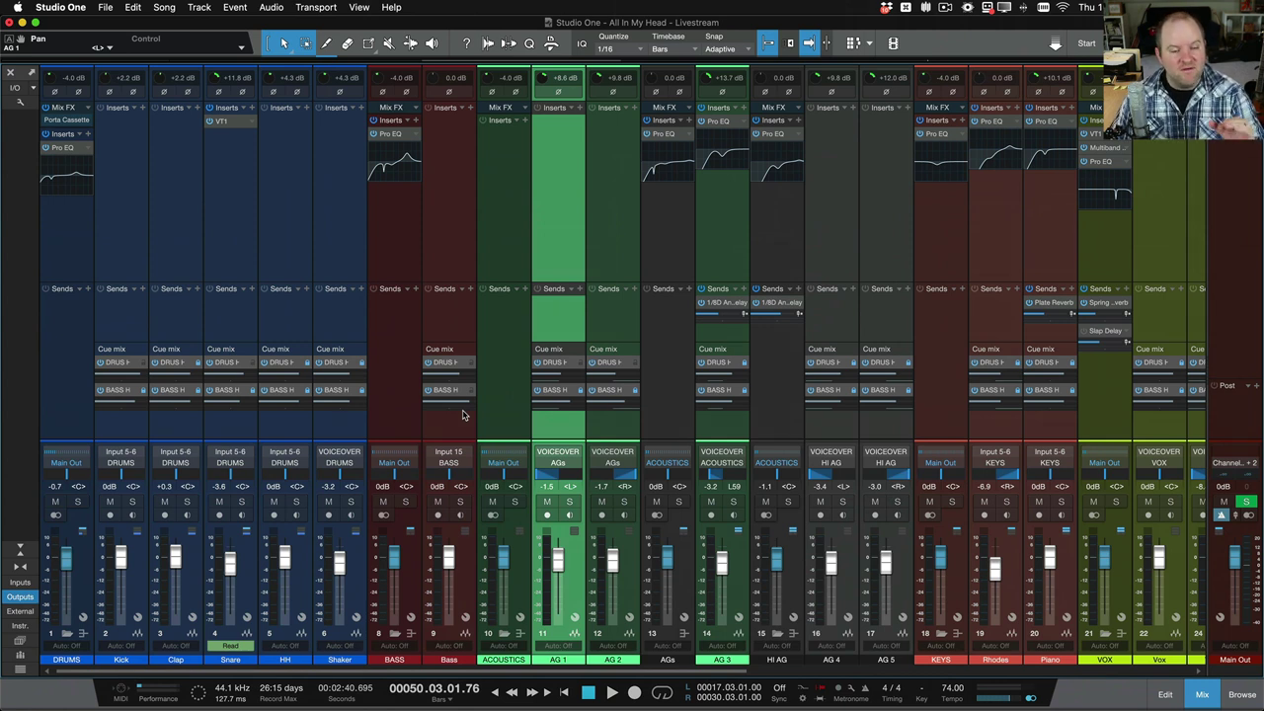
mouse_move(469, 404)
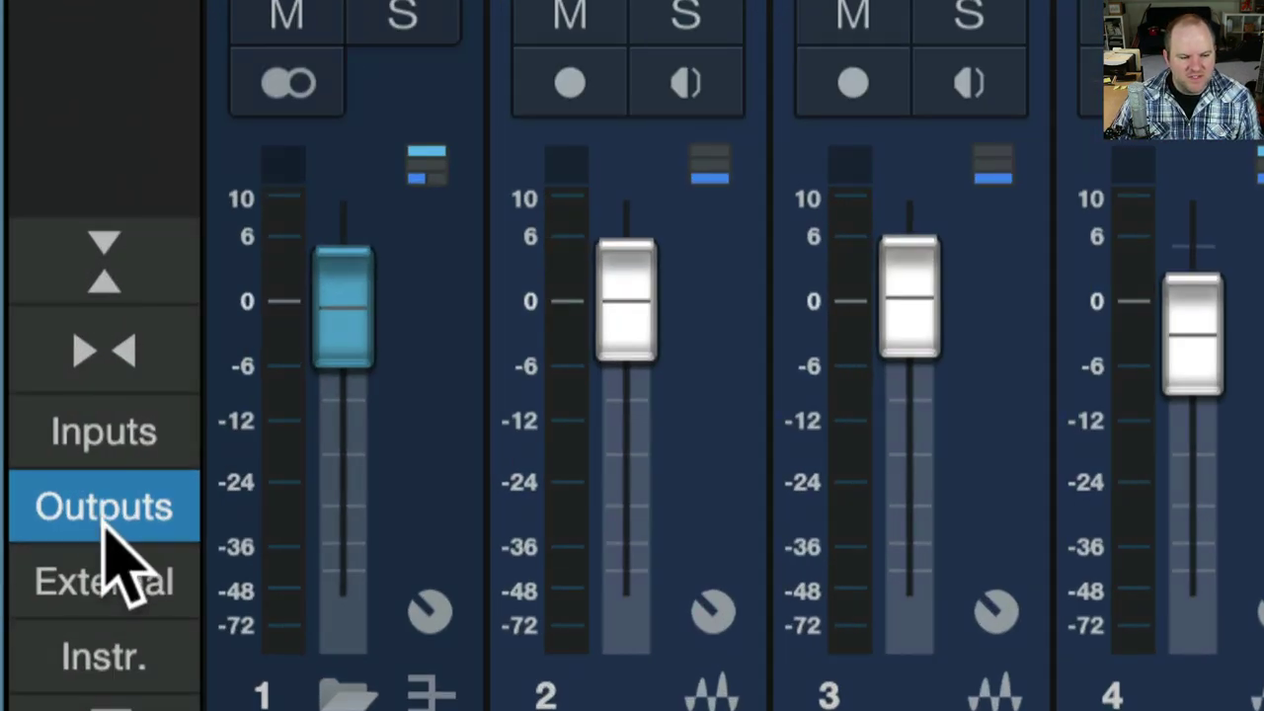
- Show the output strips and widen the panel to reveal REF, TONE, CLICK, DRUMS HP and BASS HP
click(19, 600)
click(20, 600)
click(106, 525)
click(107, 525)
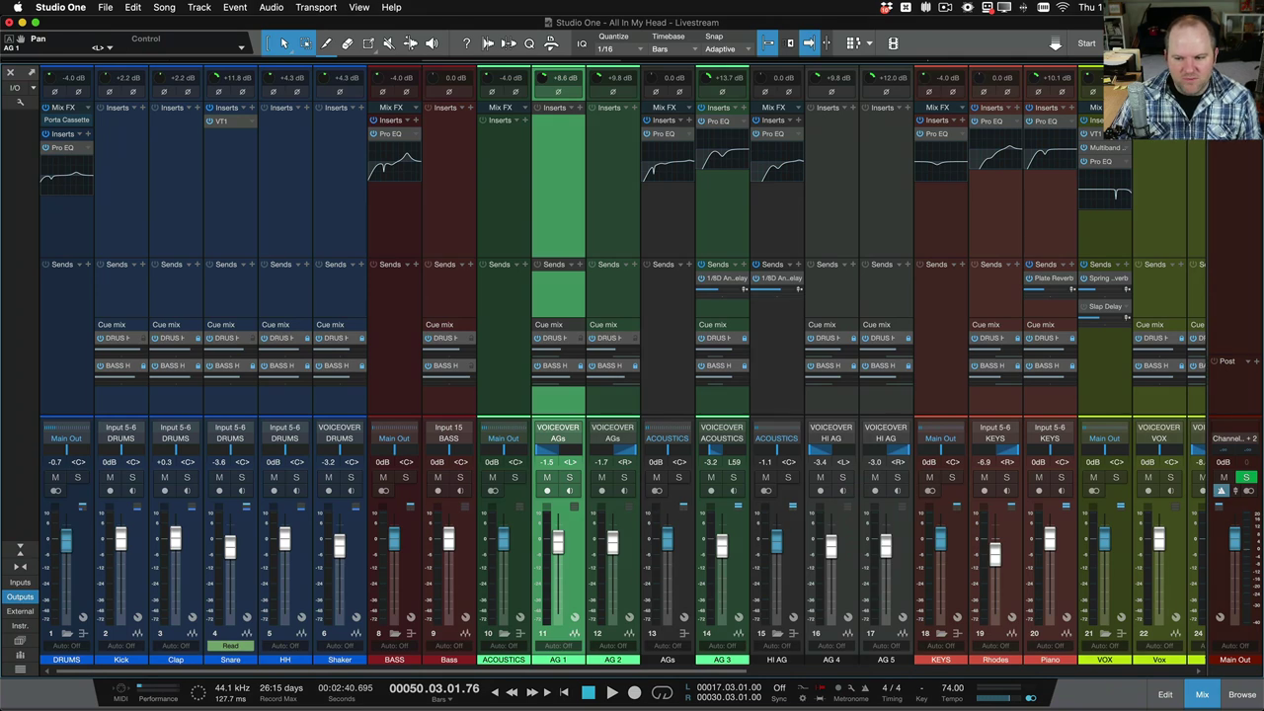
click(1236, 389)
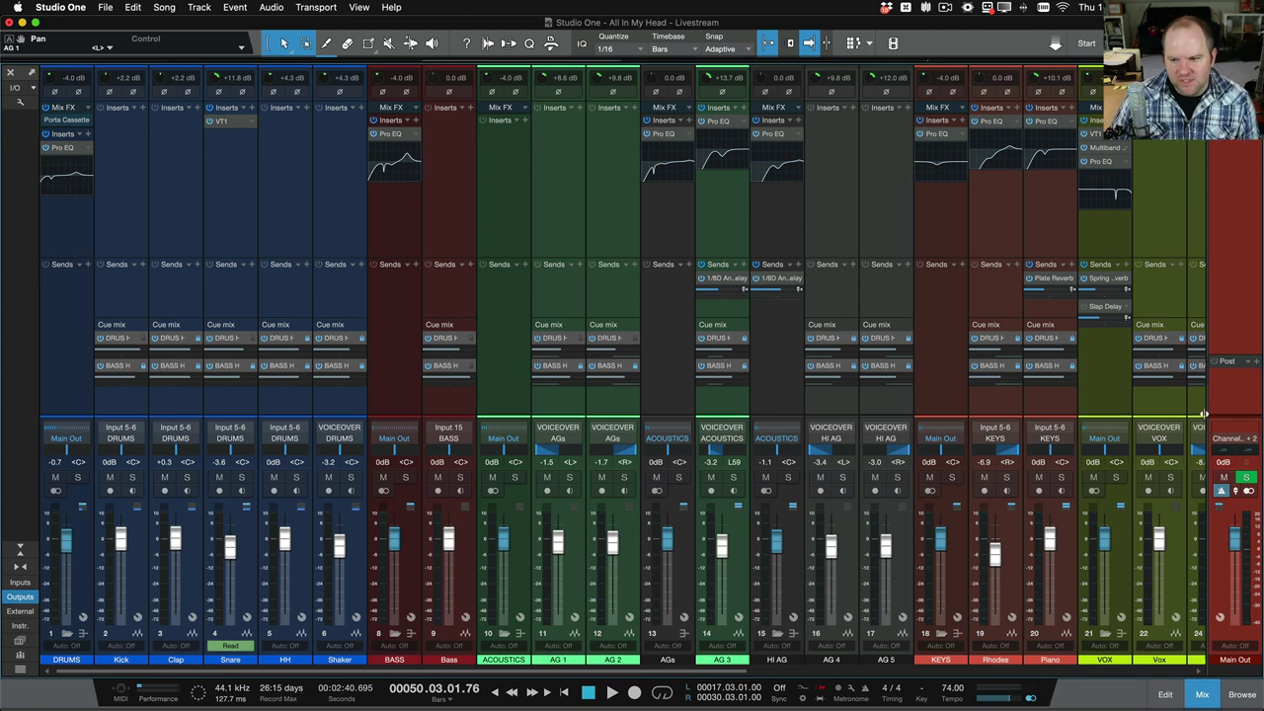
drag(1205, 414, 417, 334)
click(459, 326)
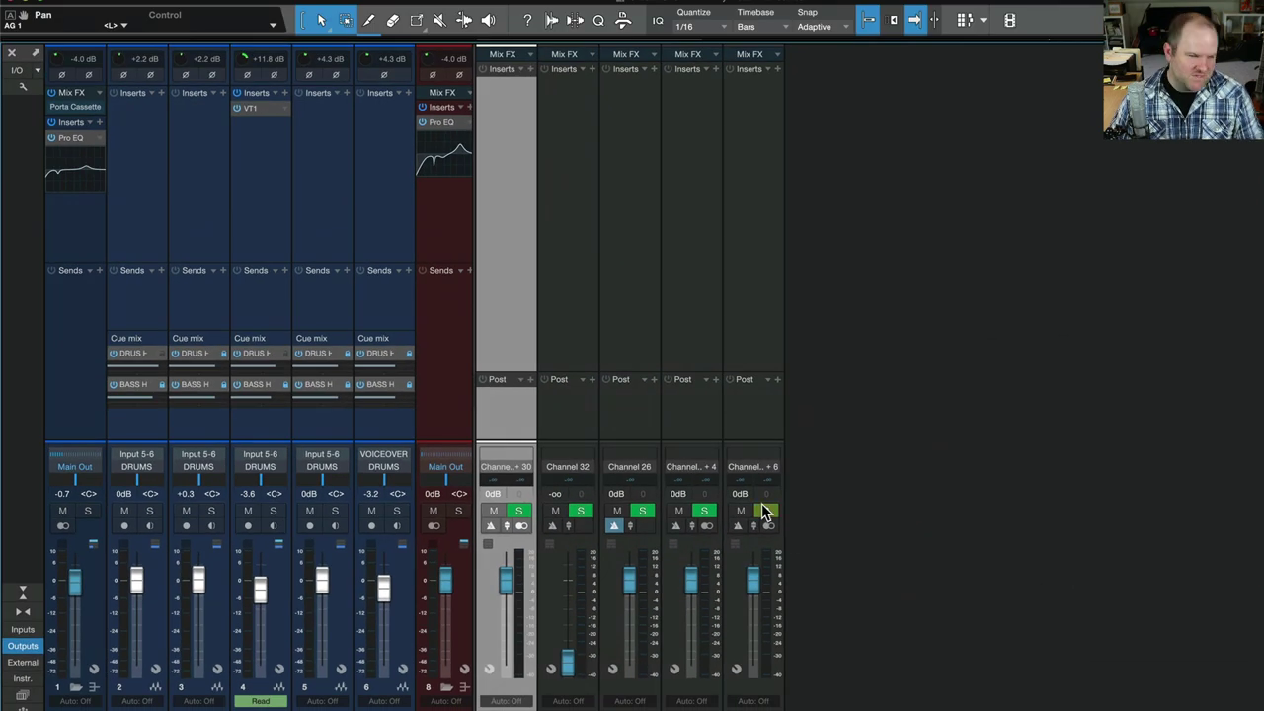
- Lower the BASS HP output fader to -1.7 dB
click(632, 432)
click(705, 431)
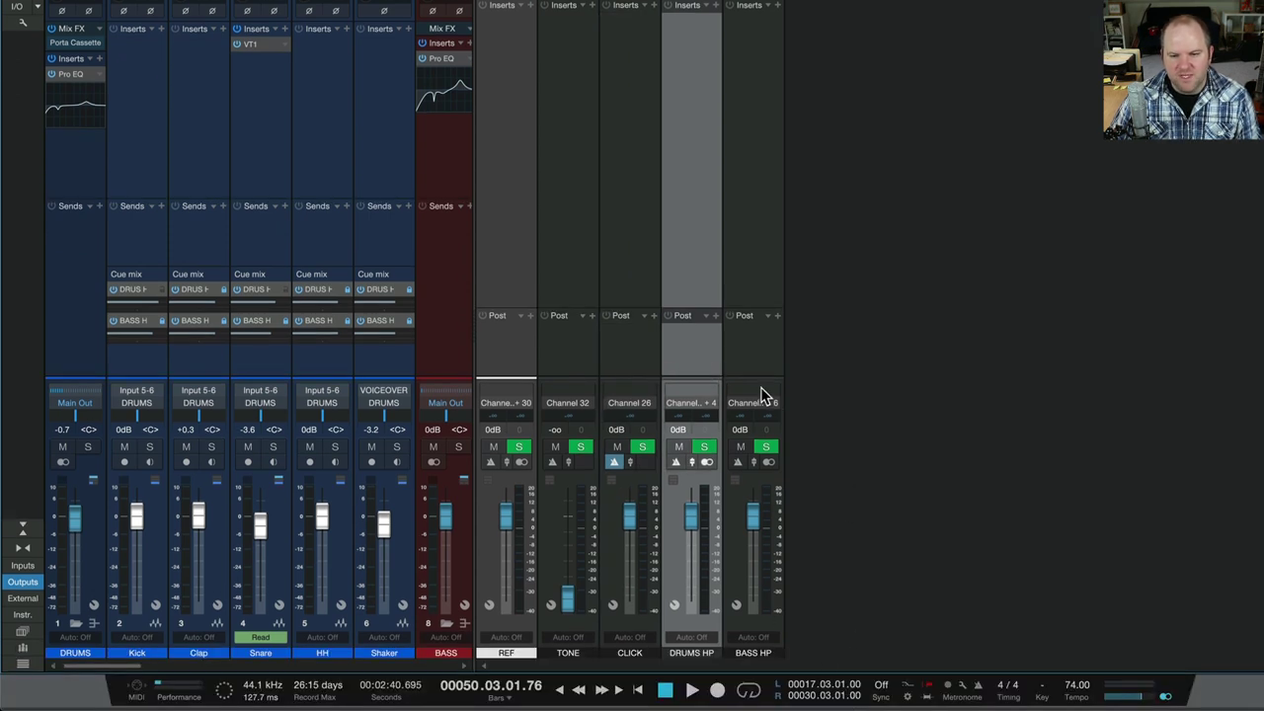
click(761, 387)
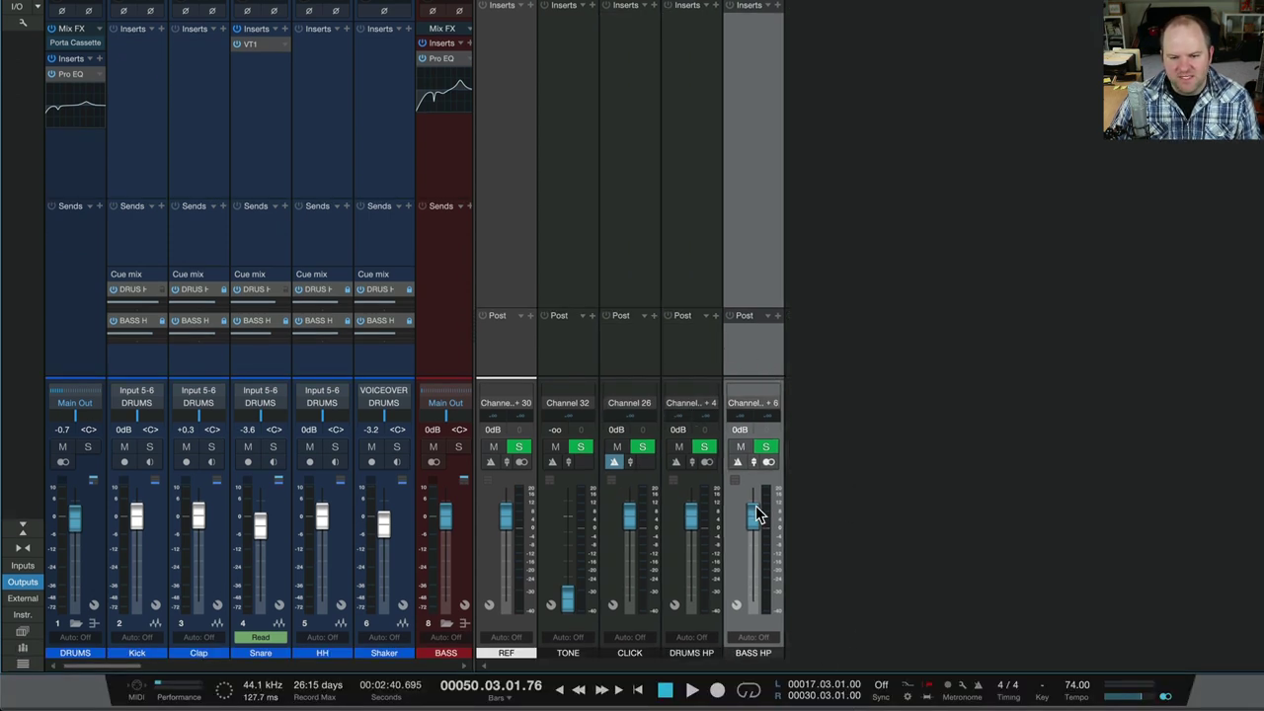
drag(757, 518, 757, 524)
- Enable the metronome click on both the DRUMS HP and BASS HP outputs
click(675, 461)
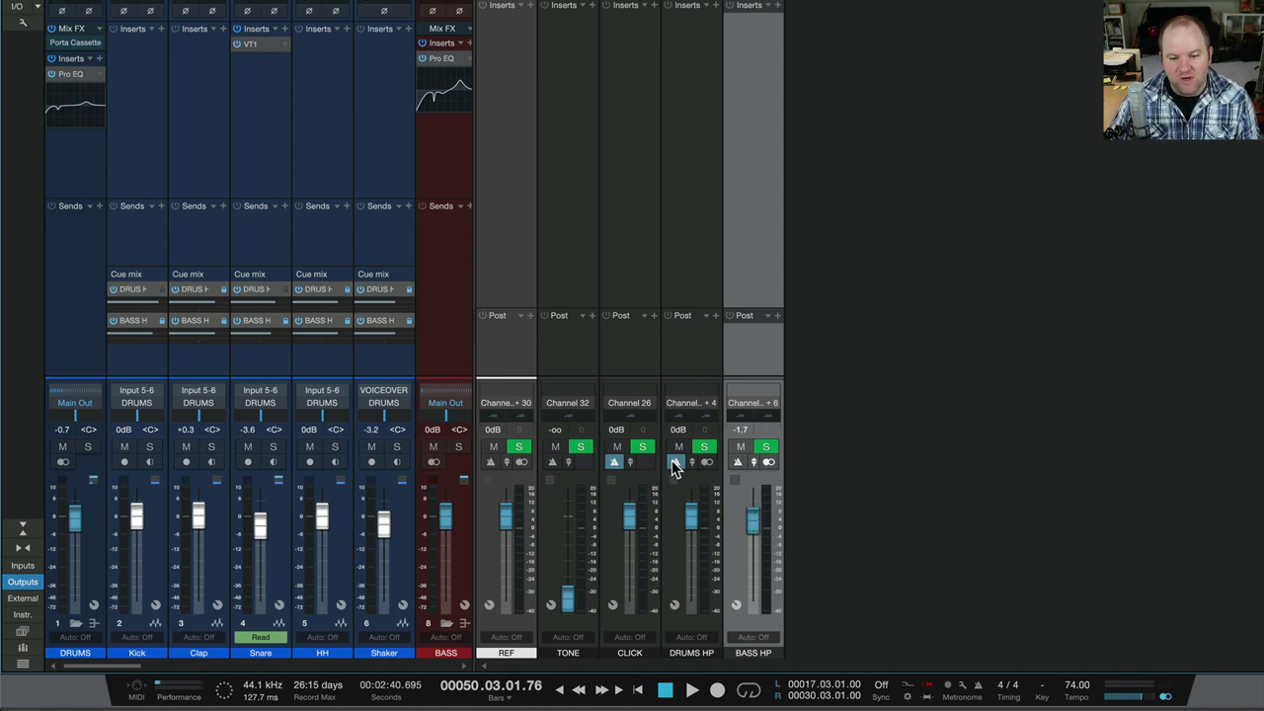
click(738, 462)
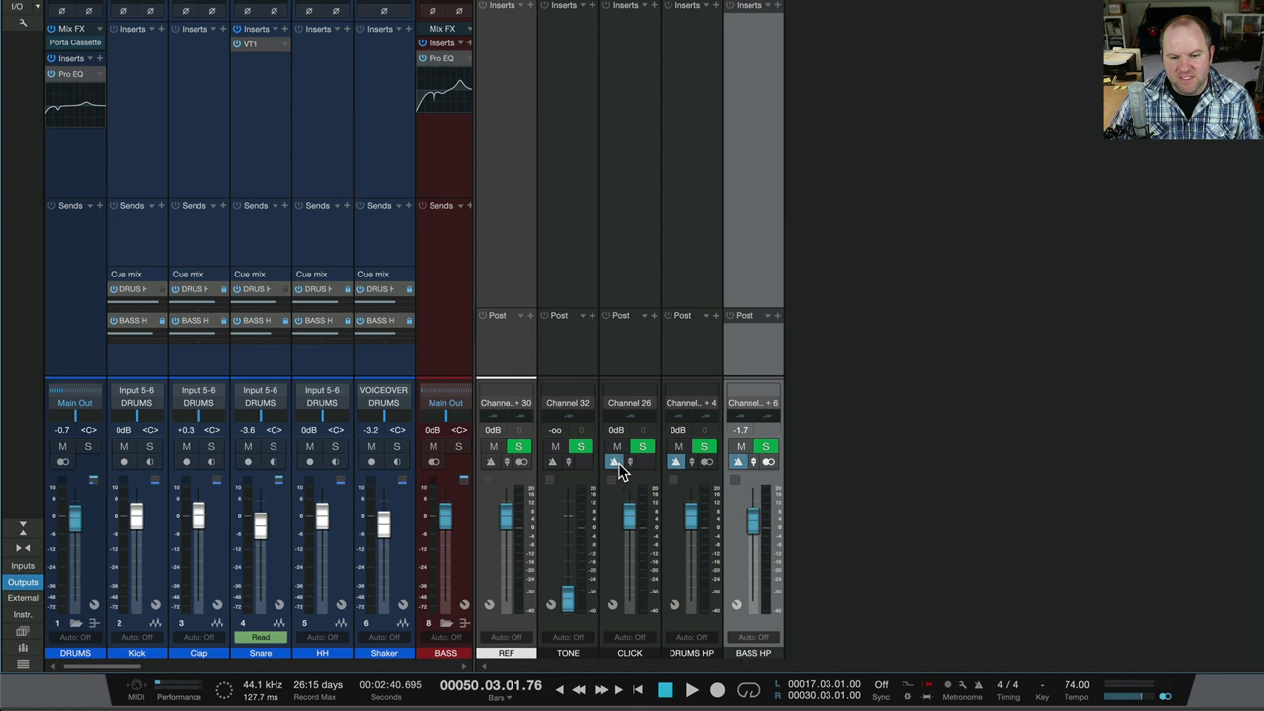
click(676, 461)
click(664, 463)
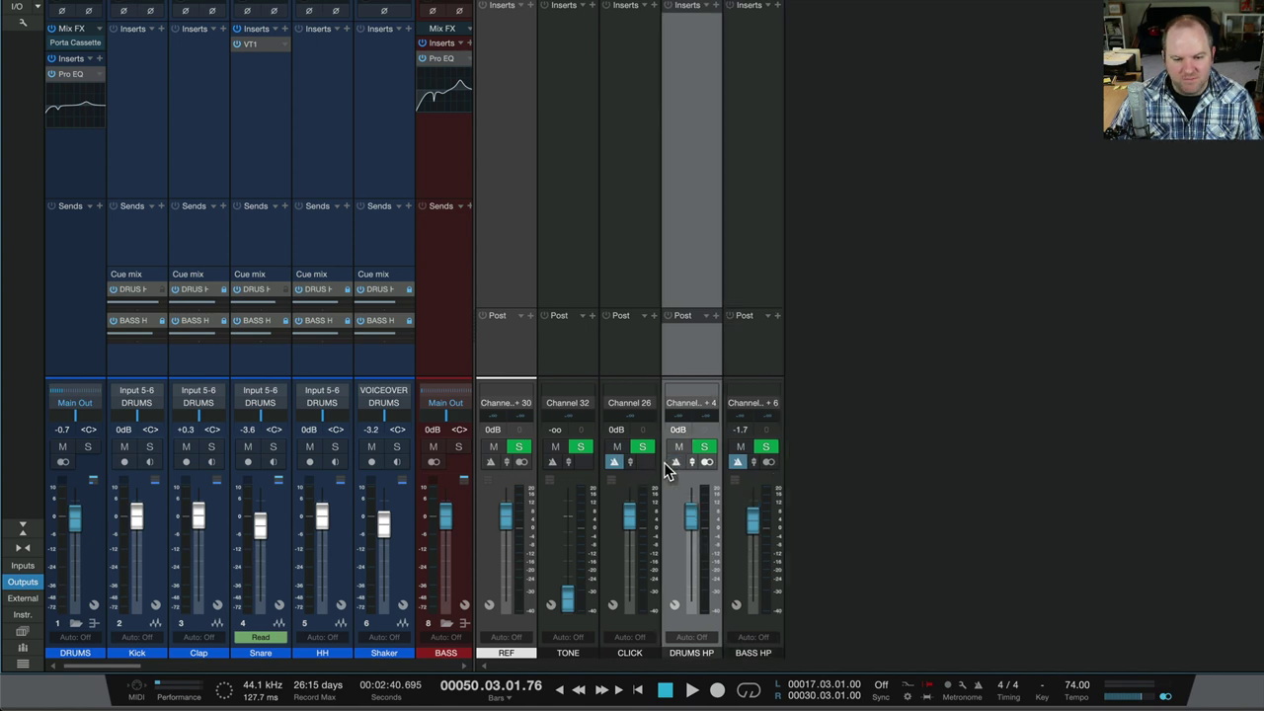
click(675, 463)
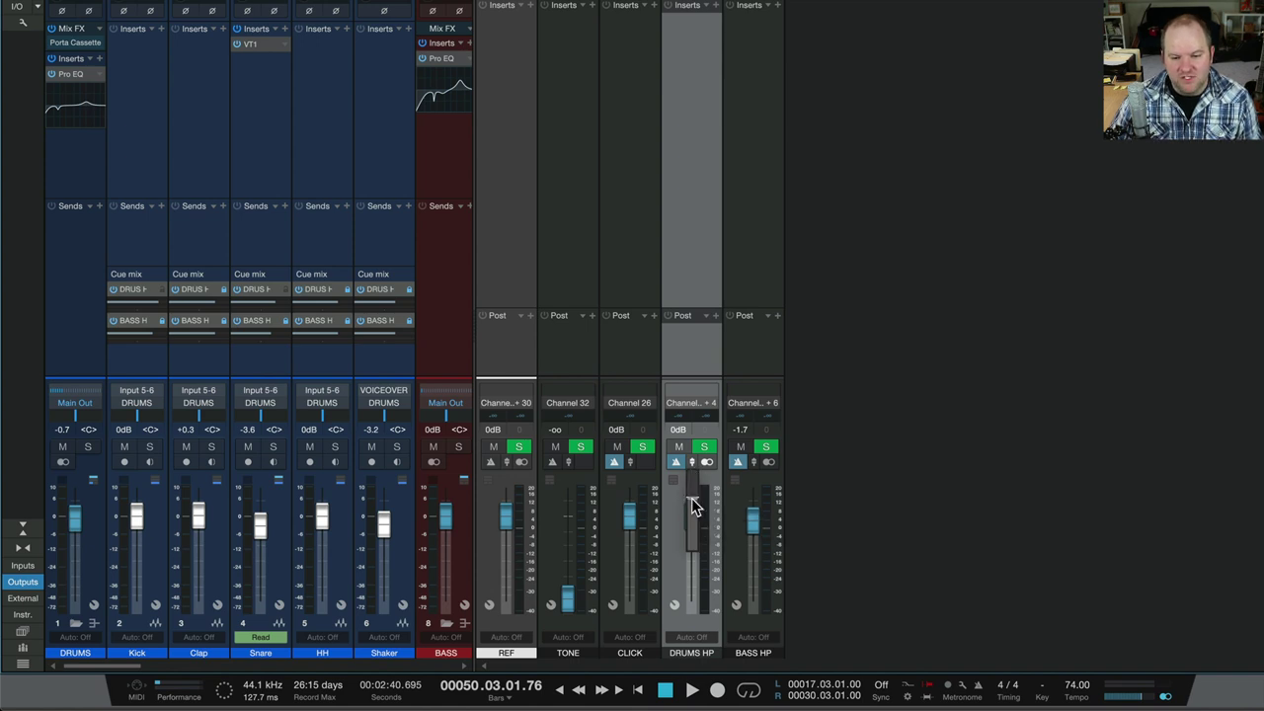
click(759, 140)
click(692, 148)
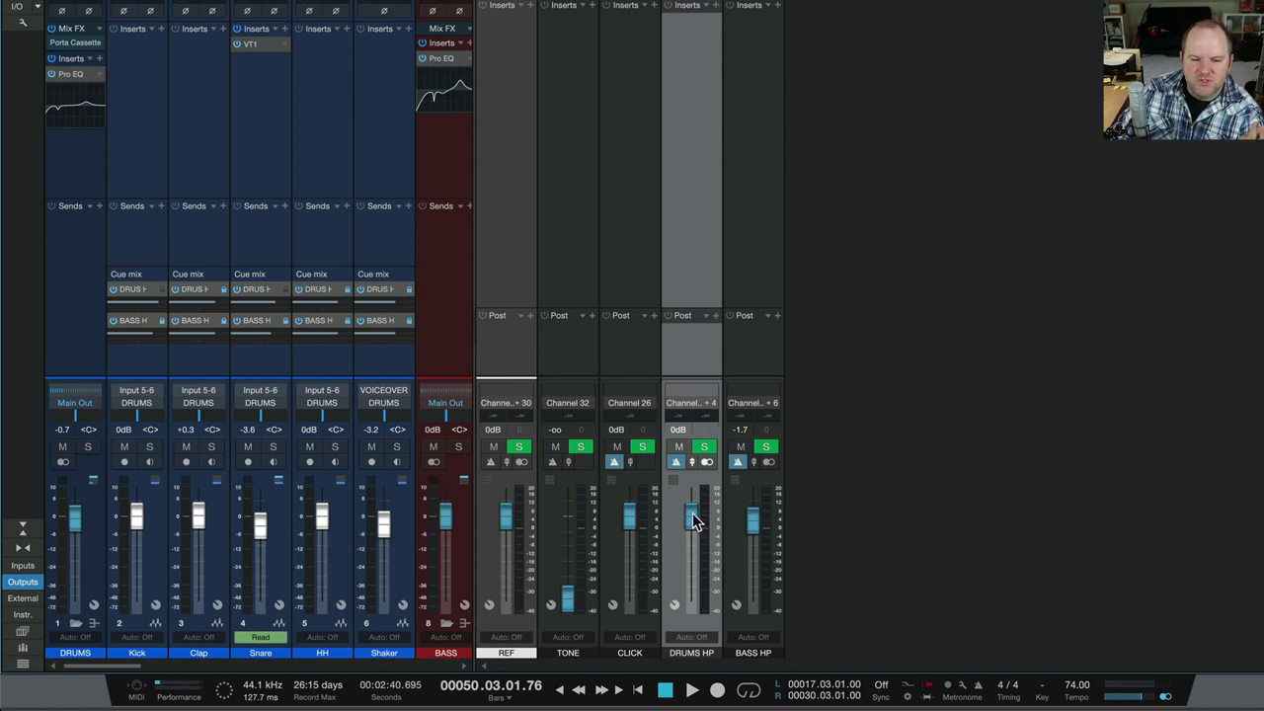
click(675, 464)
drag(687, 512, 697, 534)
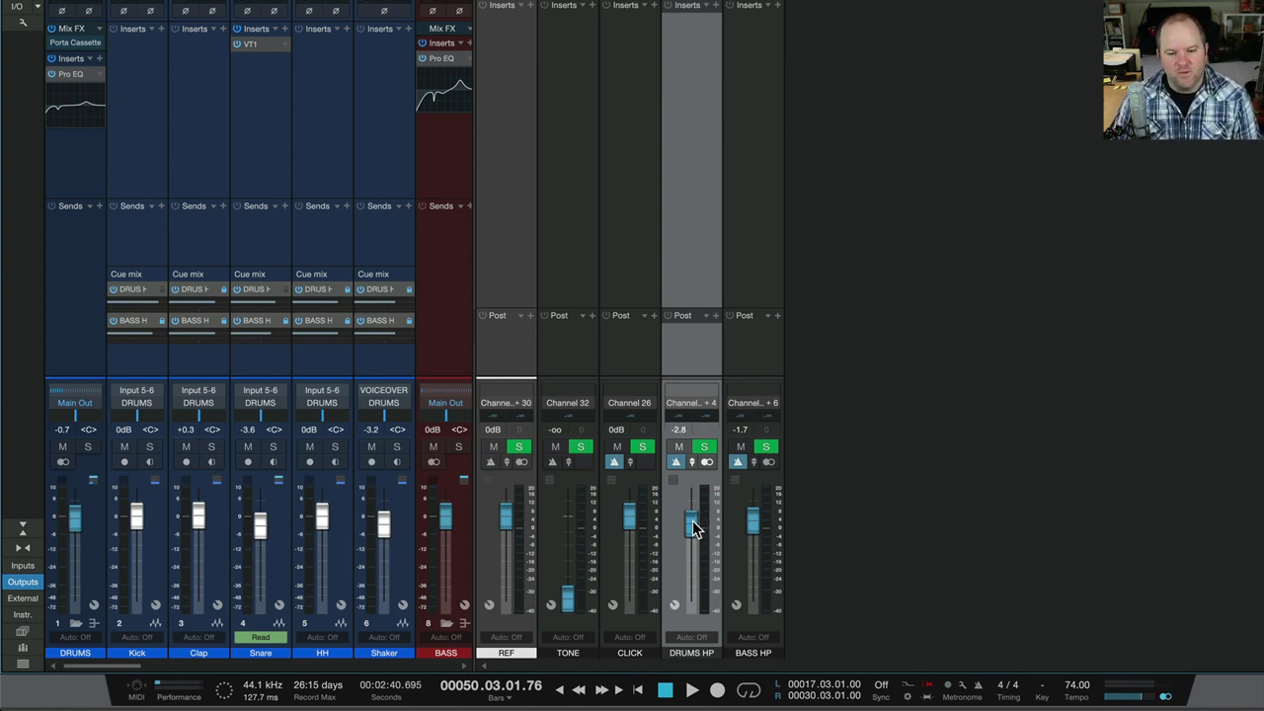
drag(692, 521, 699, 510)
alt+click(699, 507)
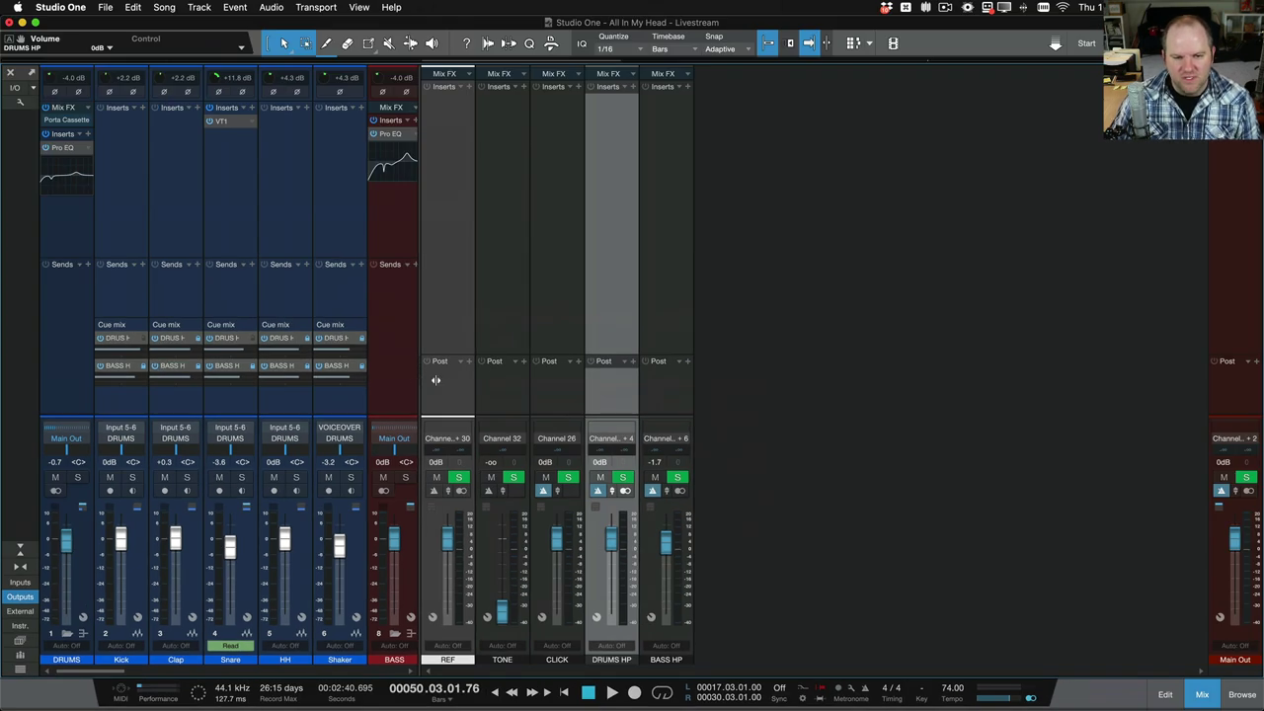
- Push the output panel back right to show all song channels, then select the HI AG channel
drag(476, 338, 939, 343)
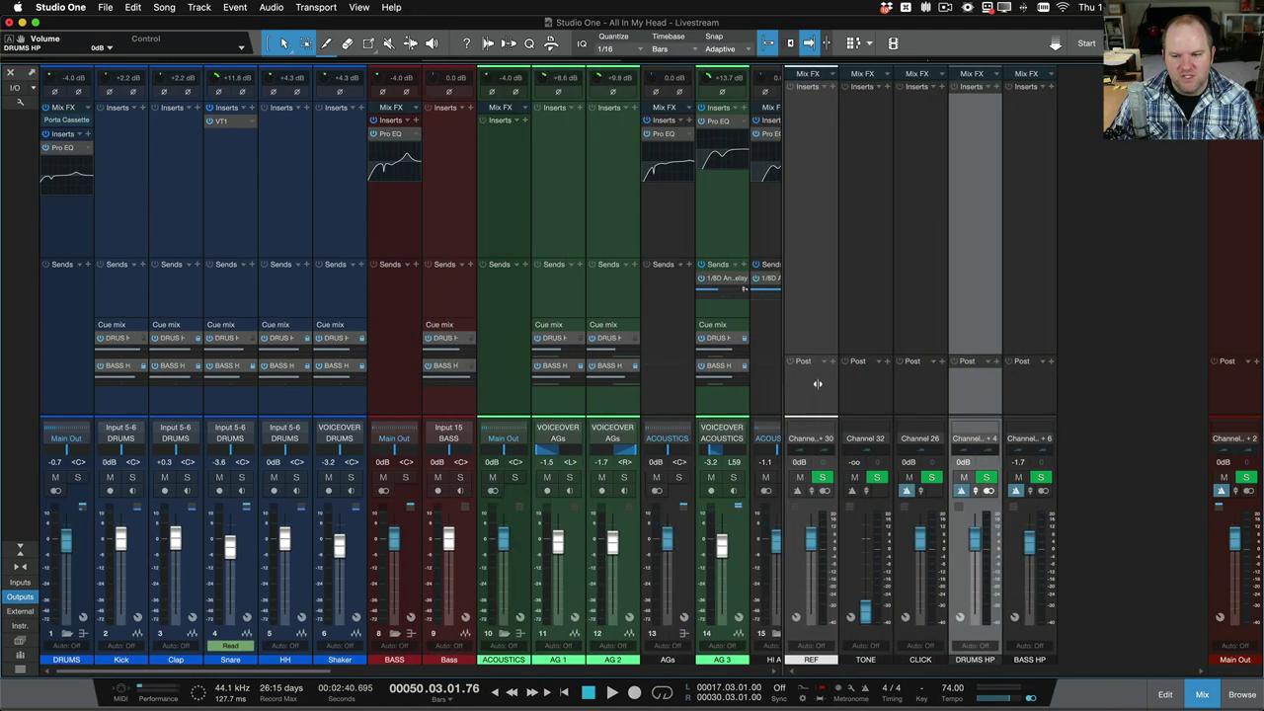
drag(829, 385, 1259, 388)
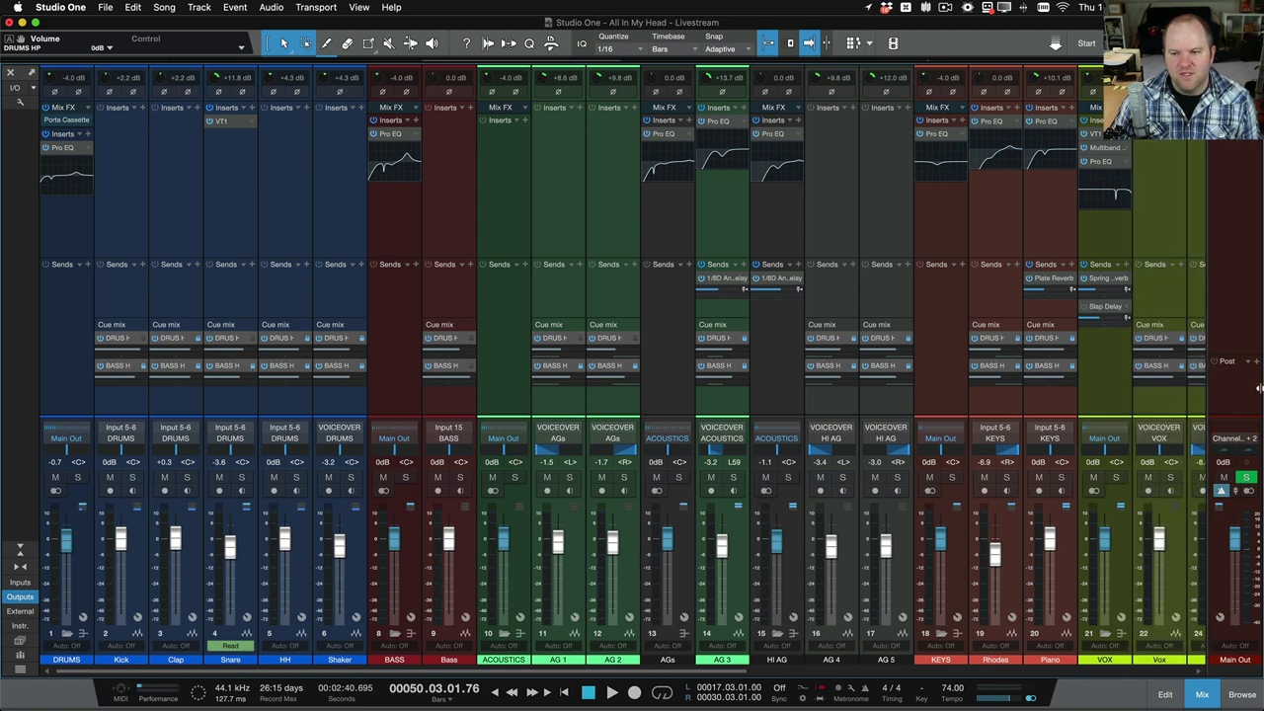
click(771, 368)
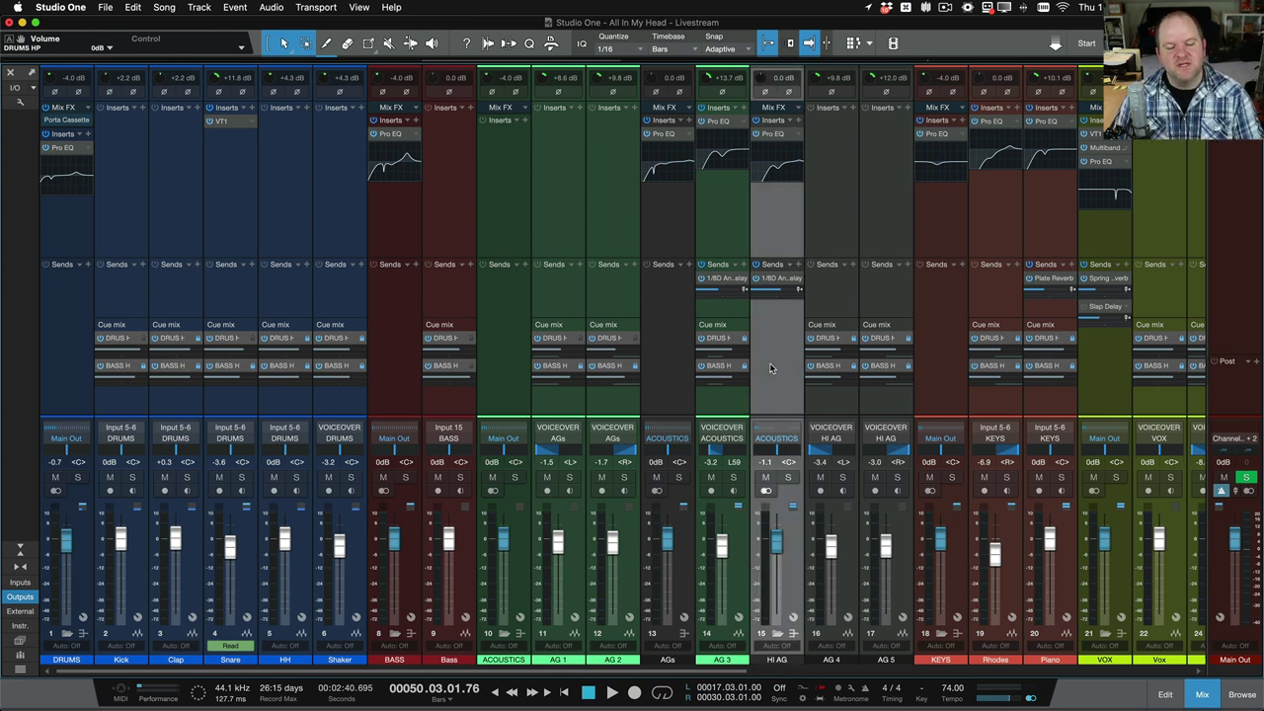